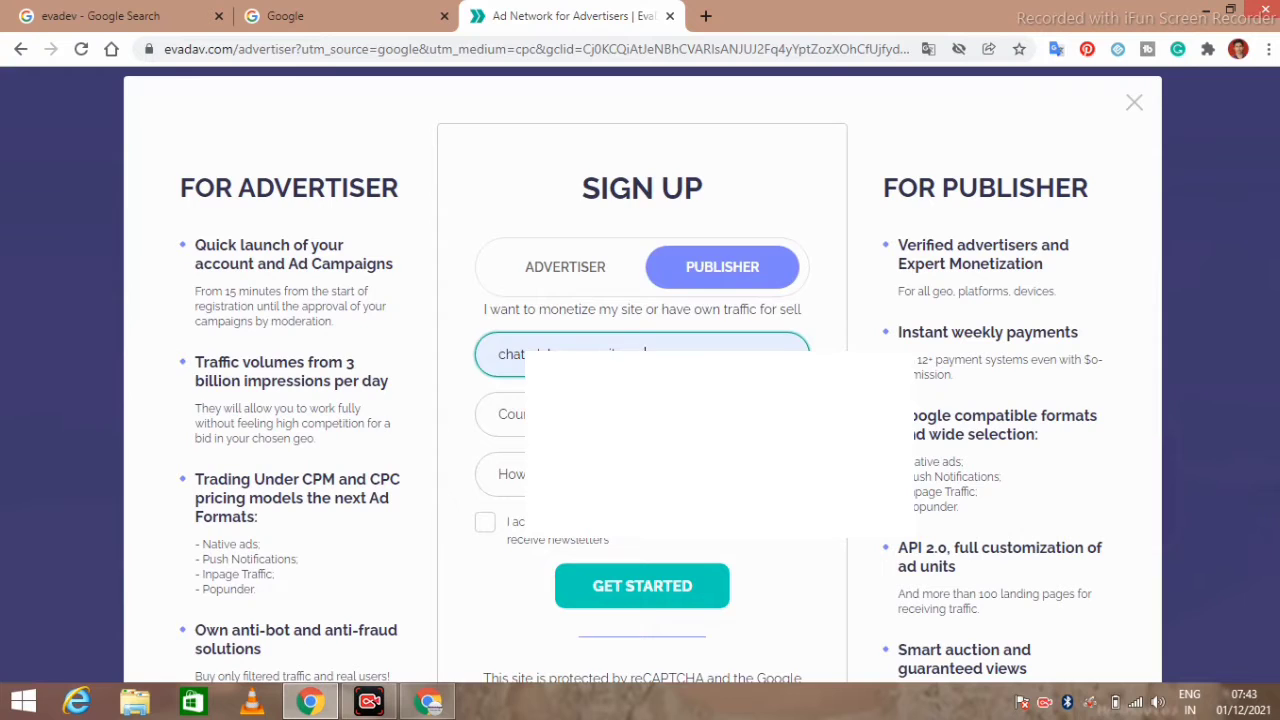
Step: Set the country in the publisher sign-up form to India
{"action": "left_click", "coordinate": [640, 414]}
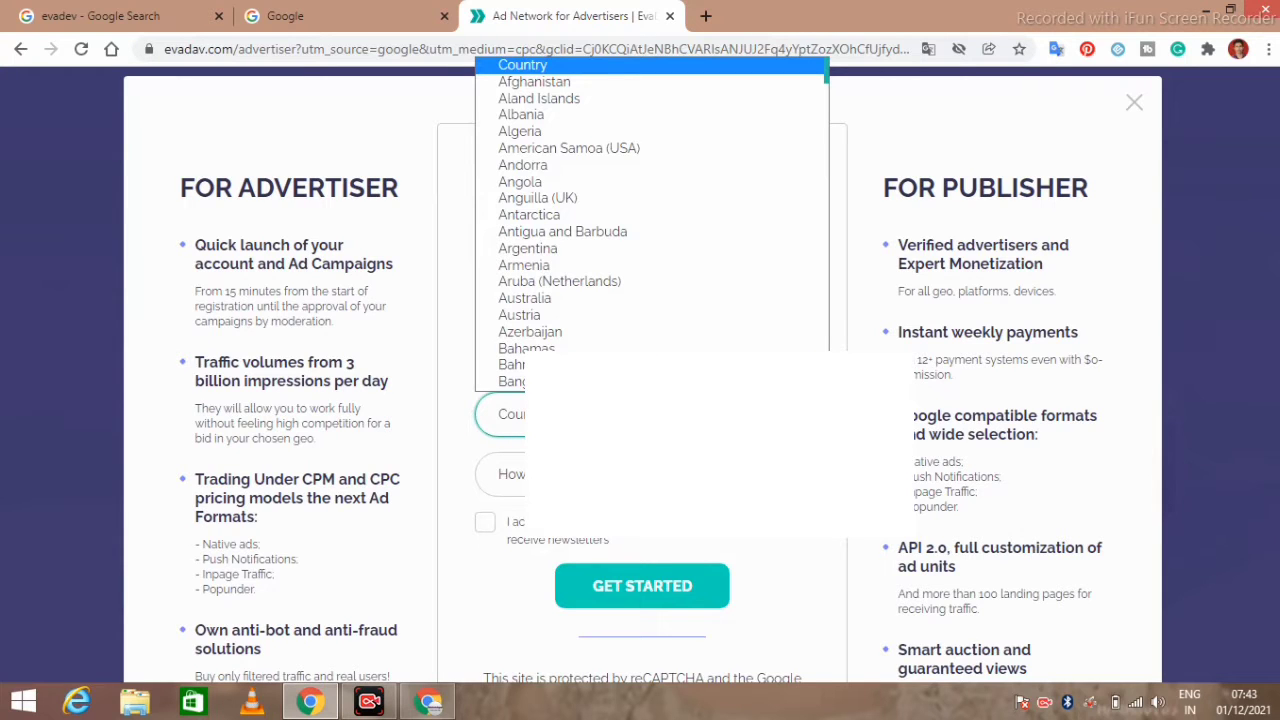
{"action": "key", "text": "i"}
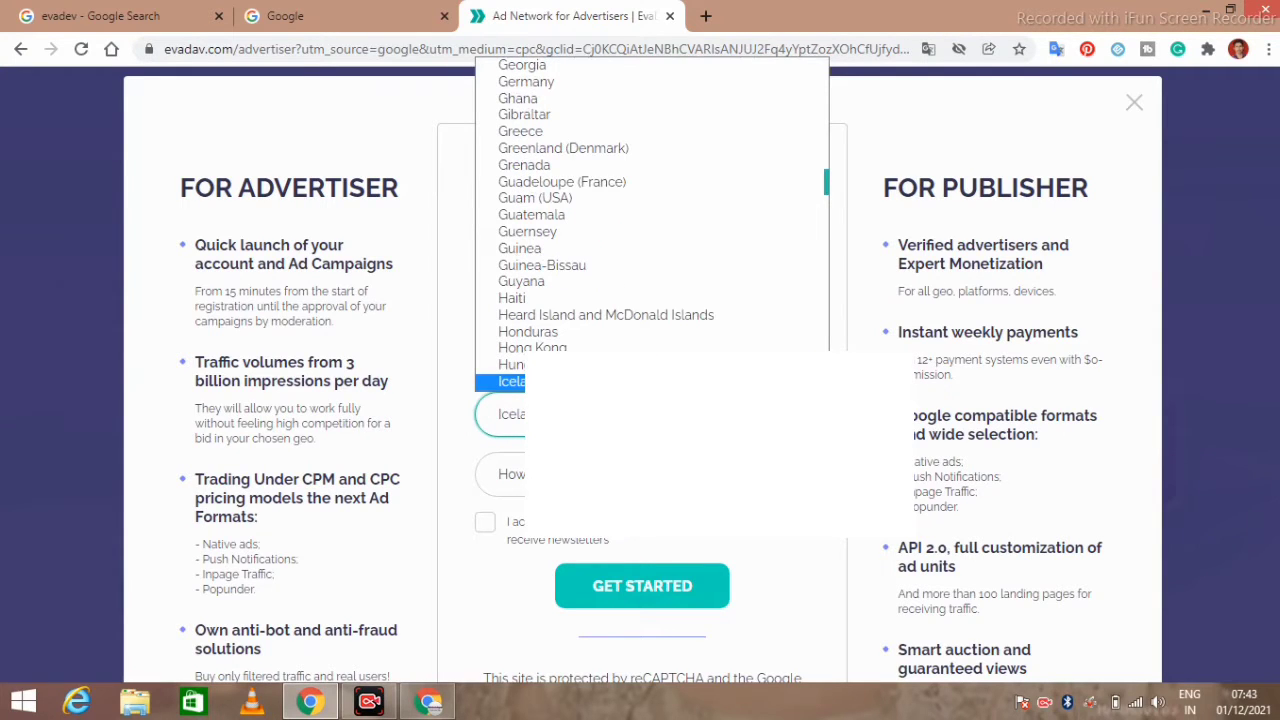
{"action": "key", "text": "n"}
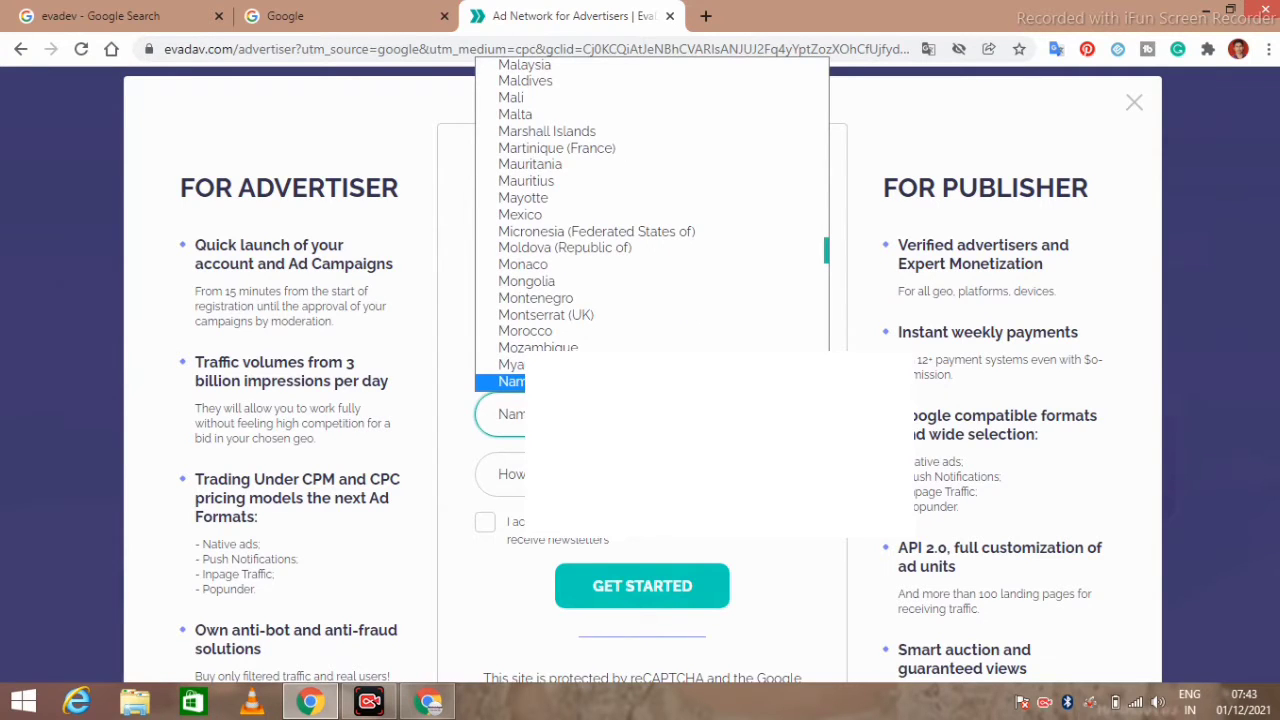
{"action": "key", "text": "Return"}
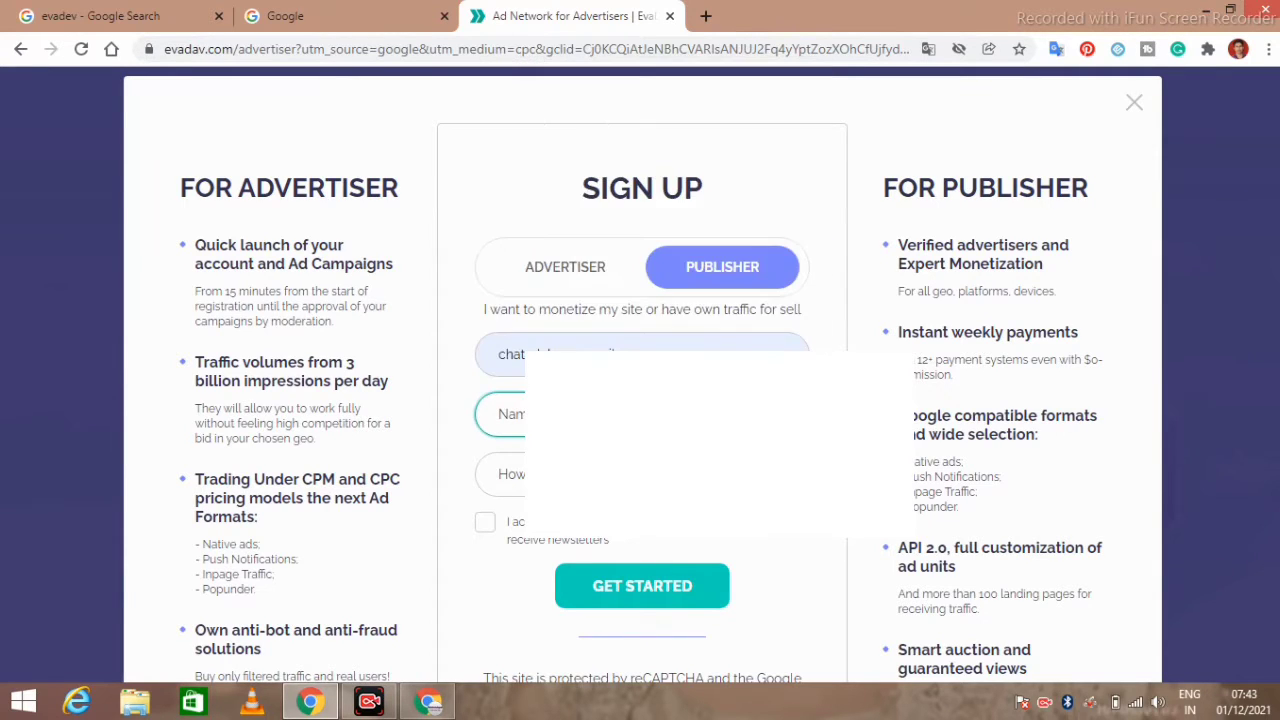
{"action": "key", "text": "alt+Down"}
{"action": "type", "text": "in"}
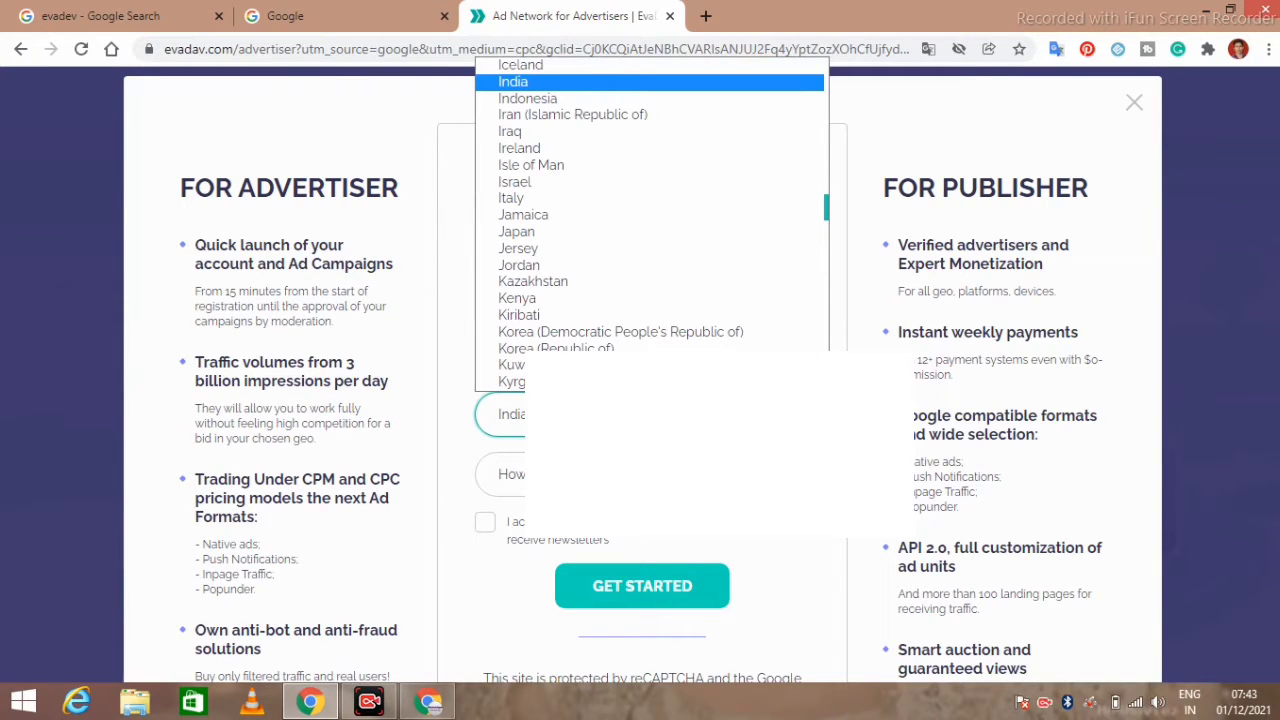
{"action": "scroll", "coordinate": [562, 104], "scroll_direction": "down", "scroll_amount": 1}
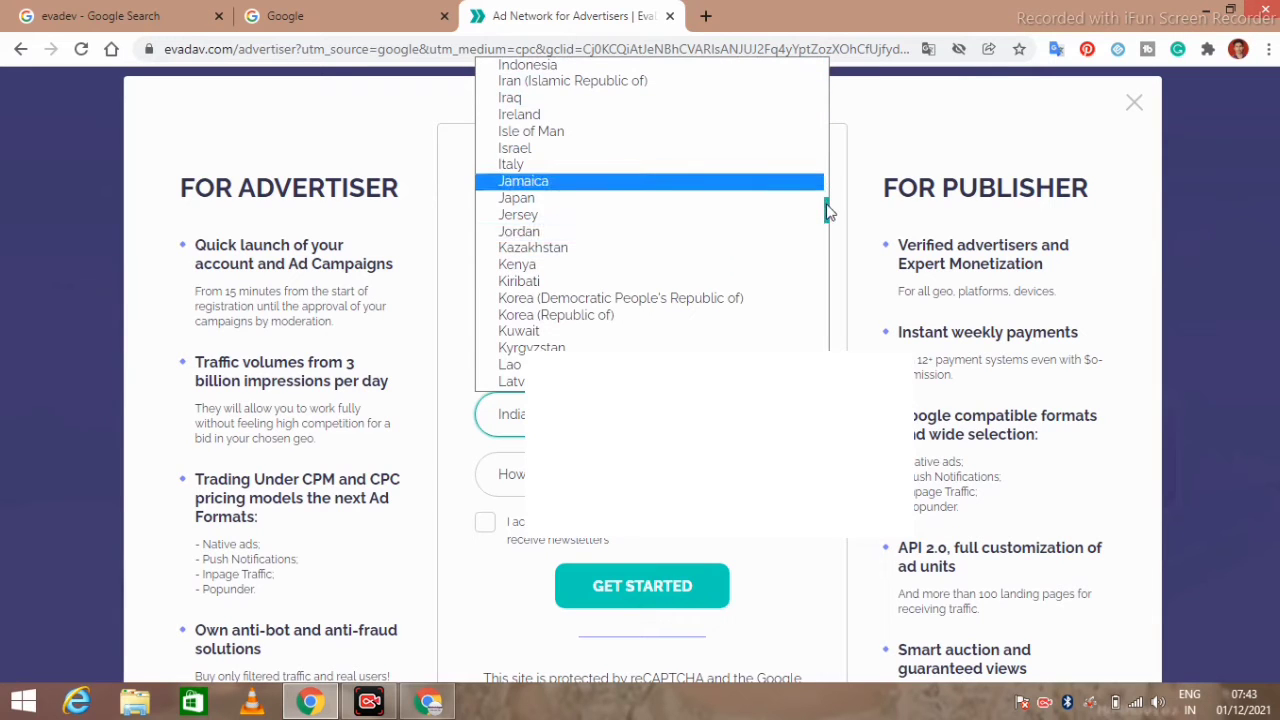
{"action": "left_click_drag", "start_coordinate": [828, 210], "coordinate": [825, 196]}
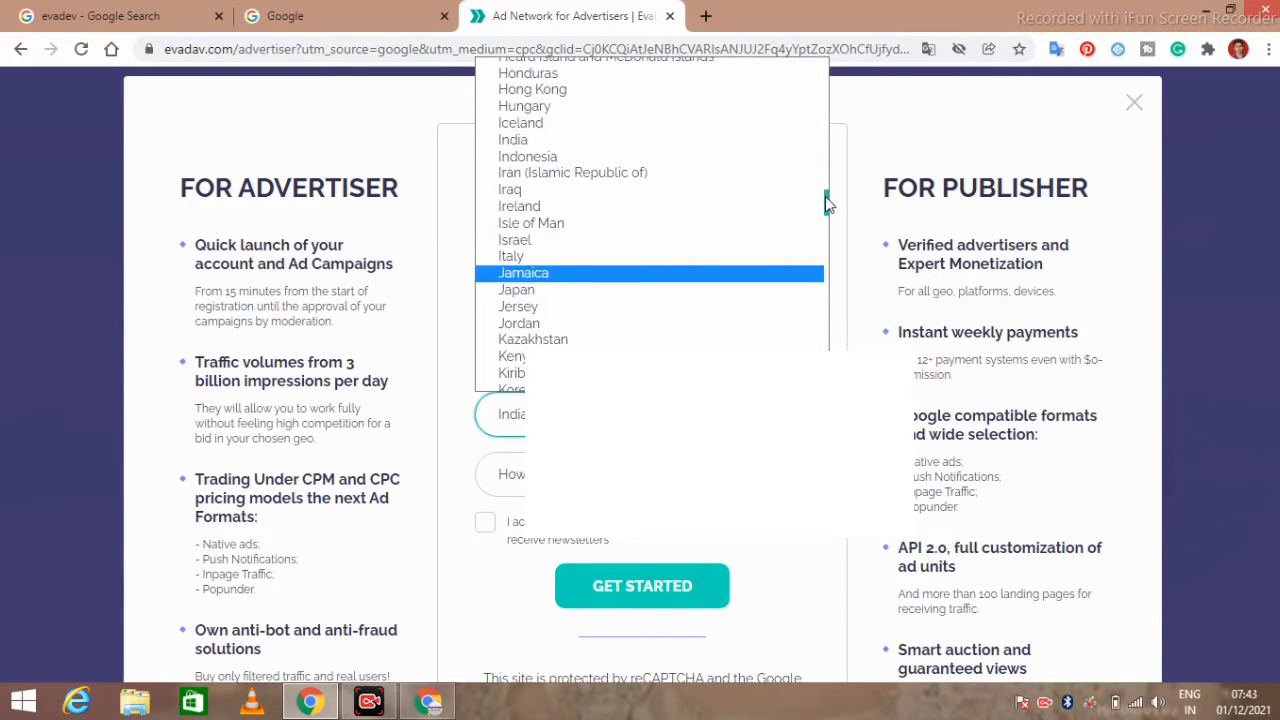
{"action": "left_click", "coordinate": [668, 148]}
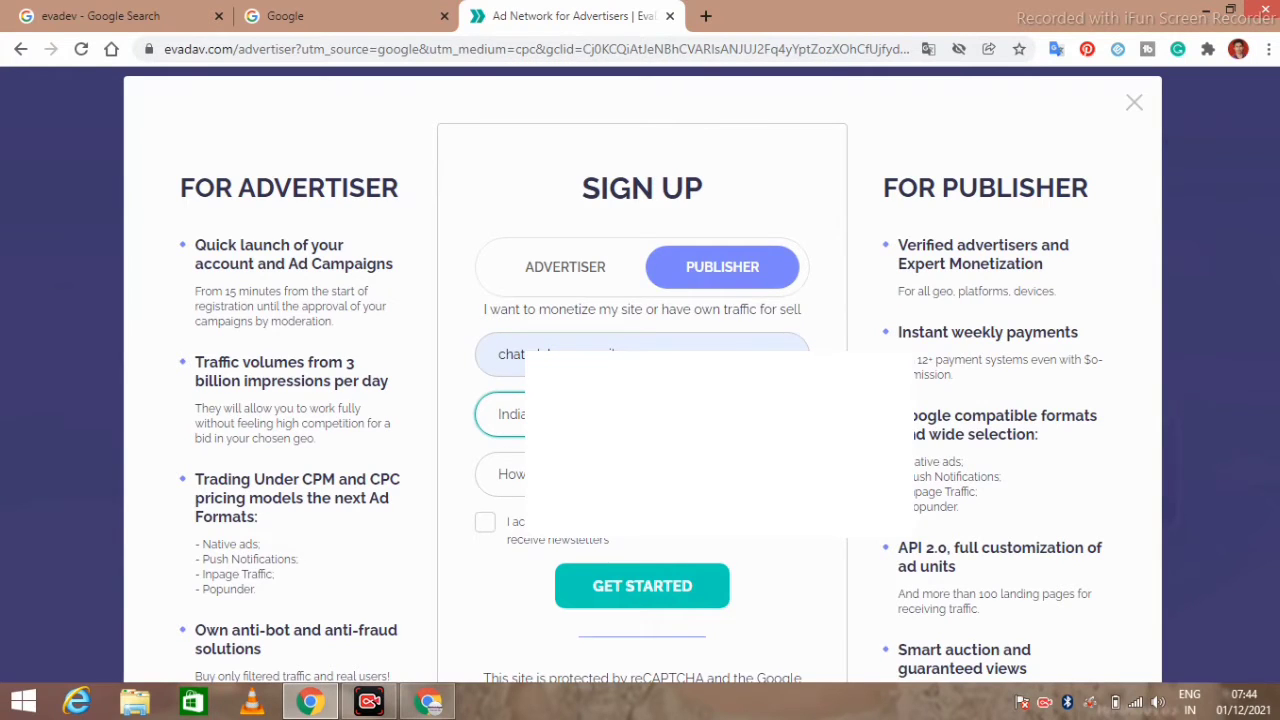
Step: Choose the Google option as the referral source, accept the consent statement, and submit the publisher sign-up form
{"action": "left_click", "coordinate": [510, 474]}
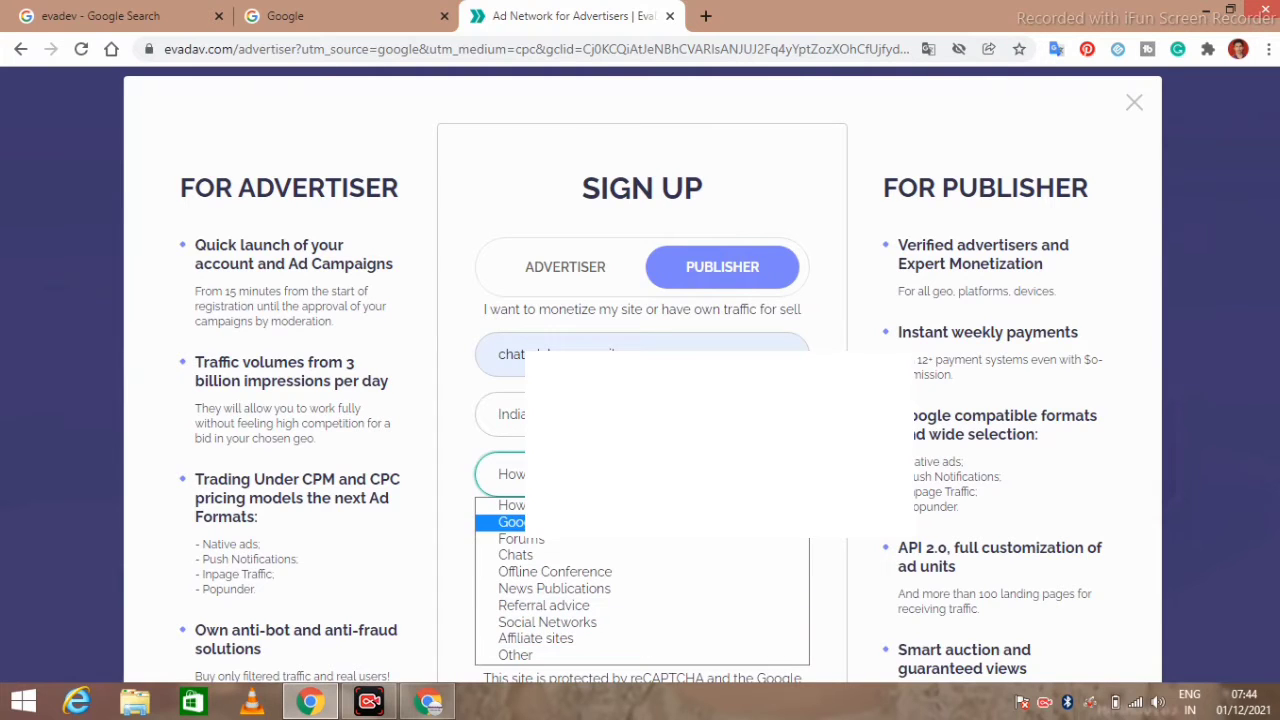
{"action": "left_click", "coordinate": [511, 522]}
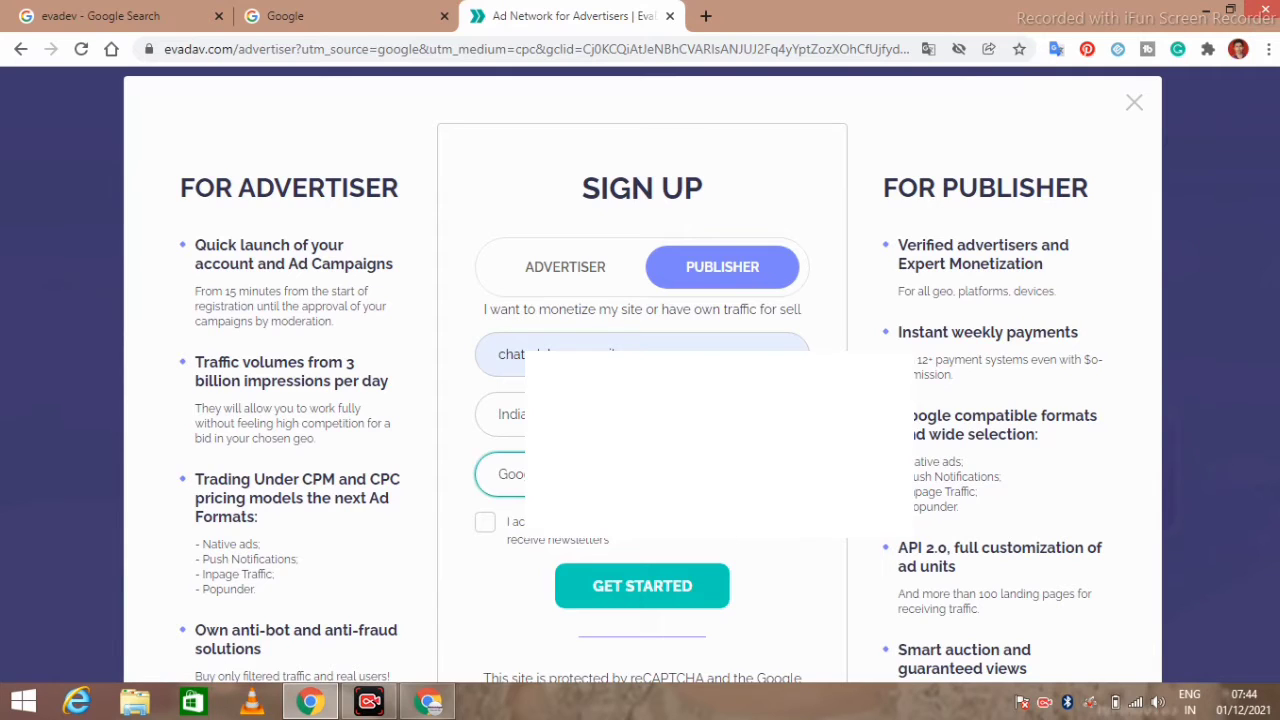
{"action": "left_click", "coordinate": [486, 526]}
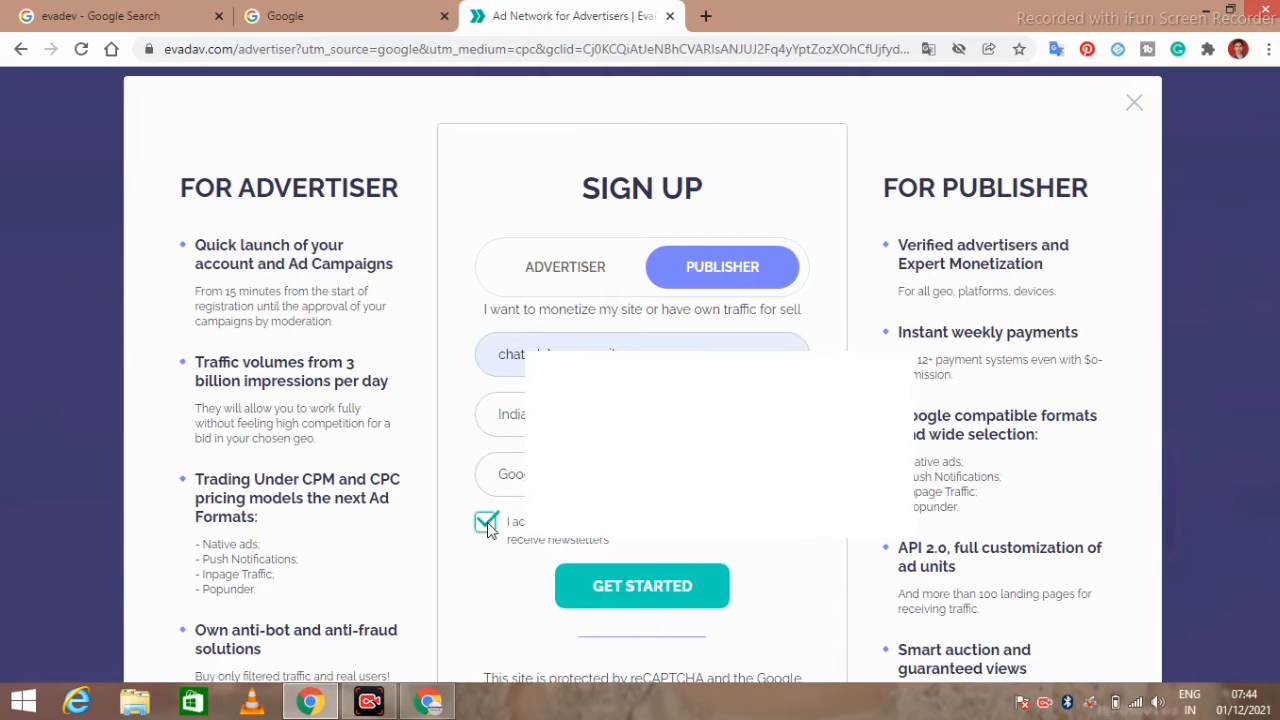
{"action": "left_click", "coordinate": [663, 606]}
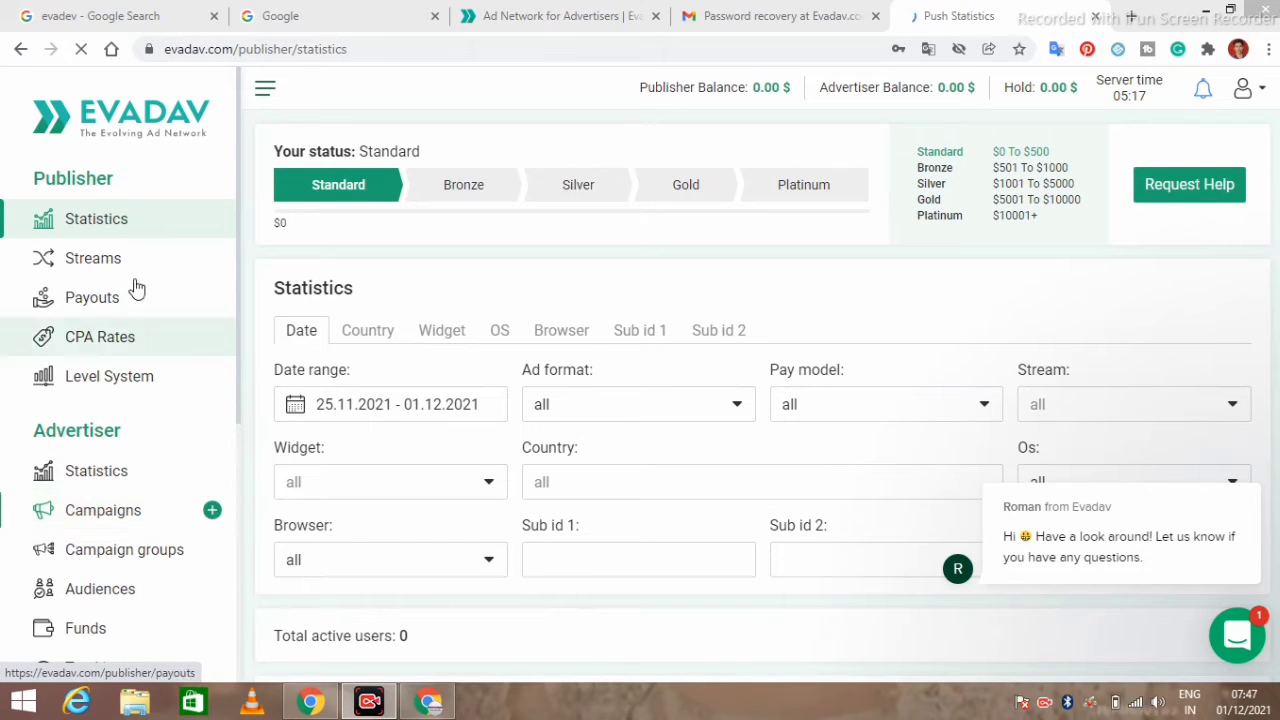
Step: Open the publisher's Streams list and dismiss the support chat greeting
{"action": "left_click", "coordinate": [233, 254]}
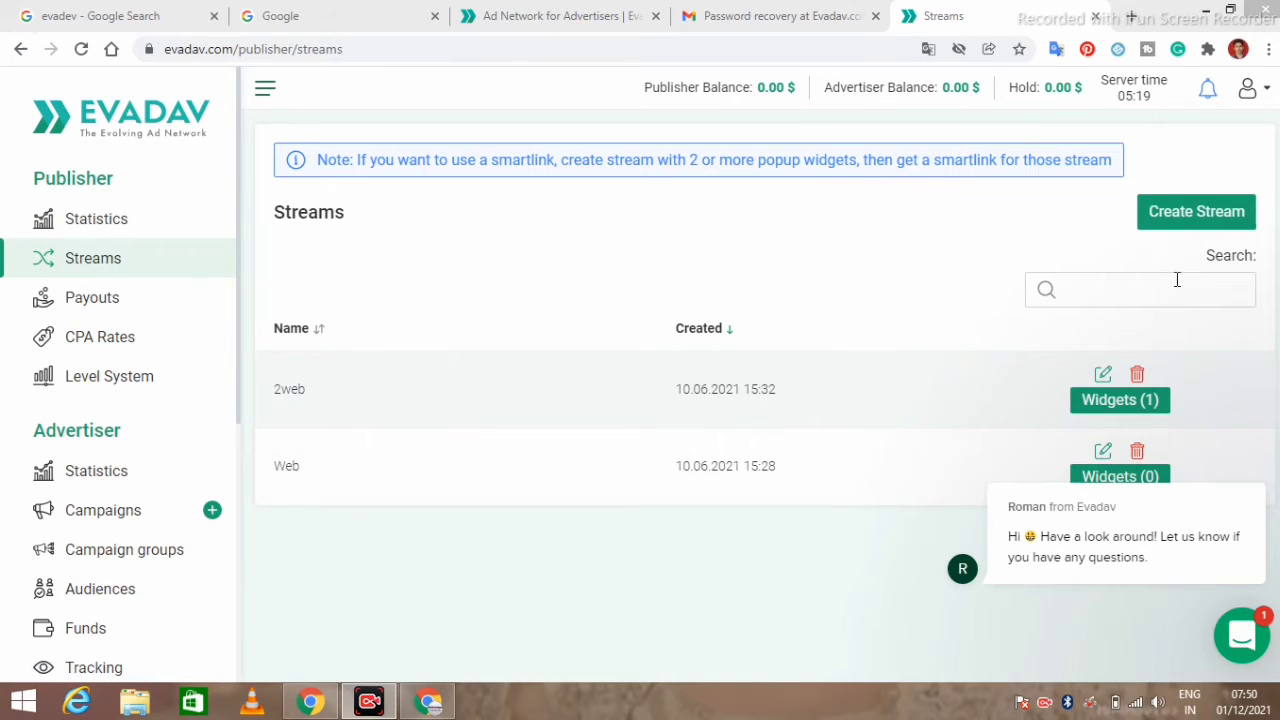
{"action": "mouse_move", "coordinate": [1218, 485]}
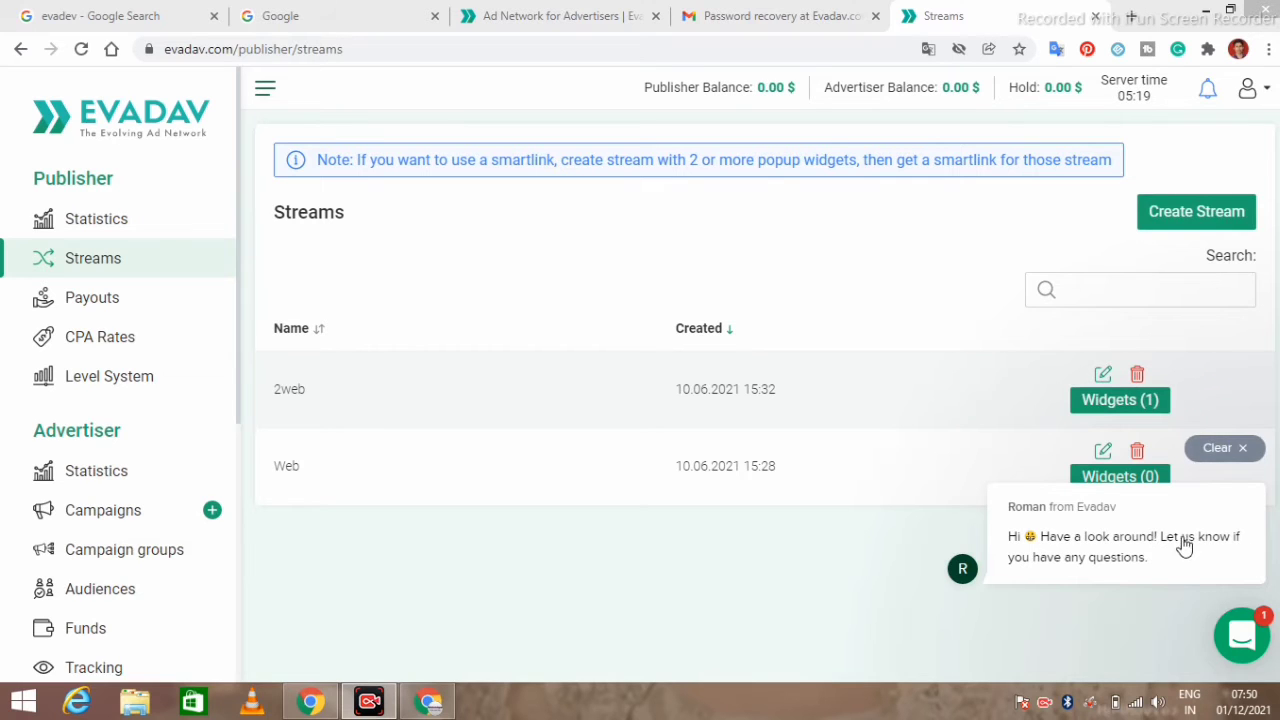
{"action": "left_click", "coordinate": [1243, 448]}
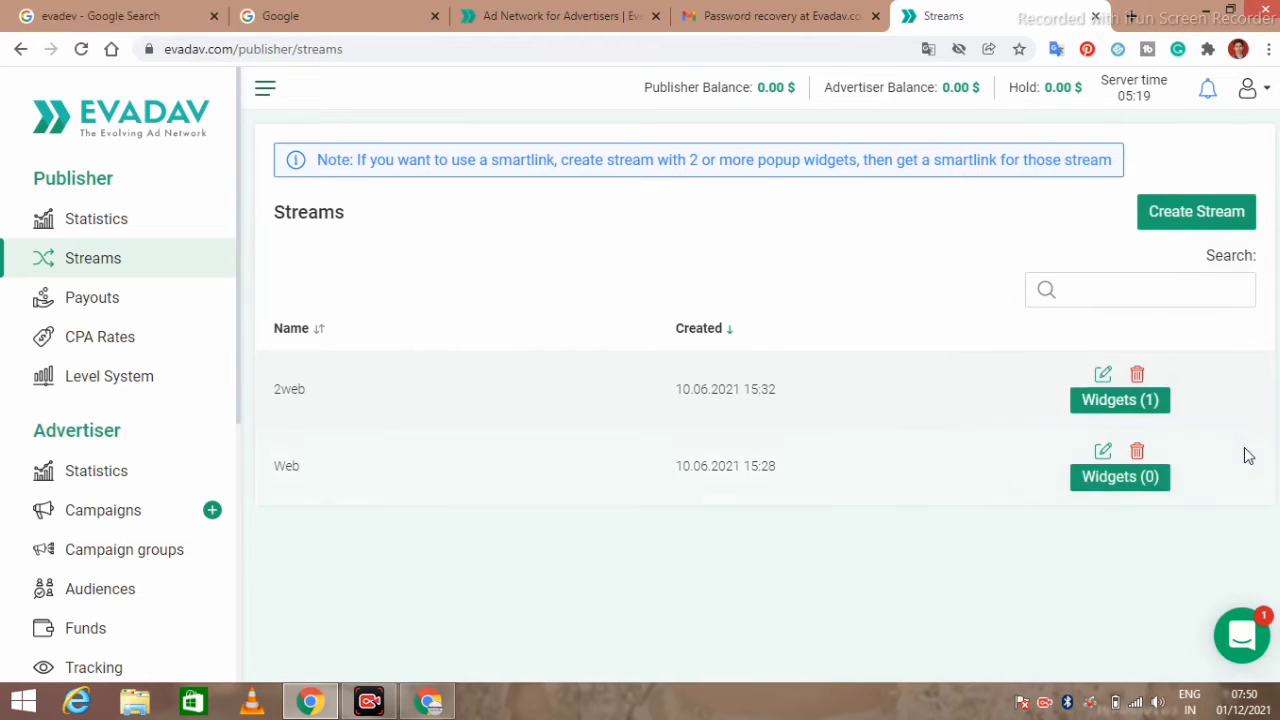
Step: Create a new stream named "2 web"
{"action": "left_click", "coordinate": [1176, 220]}
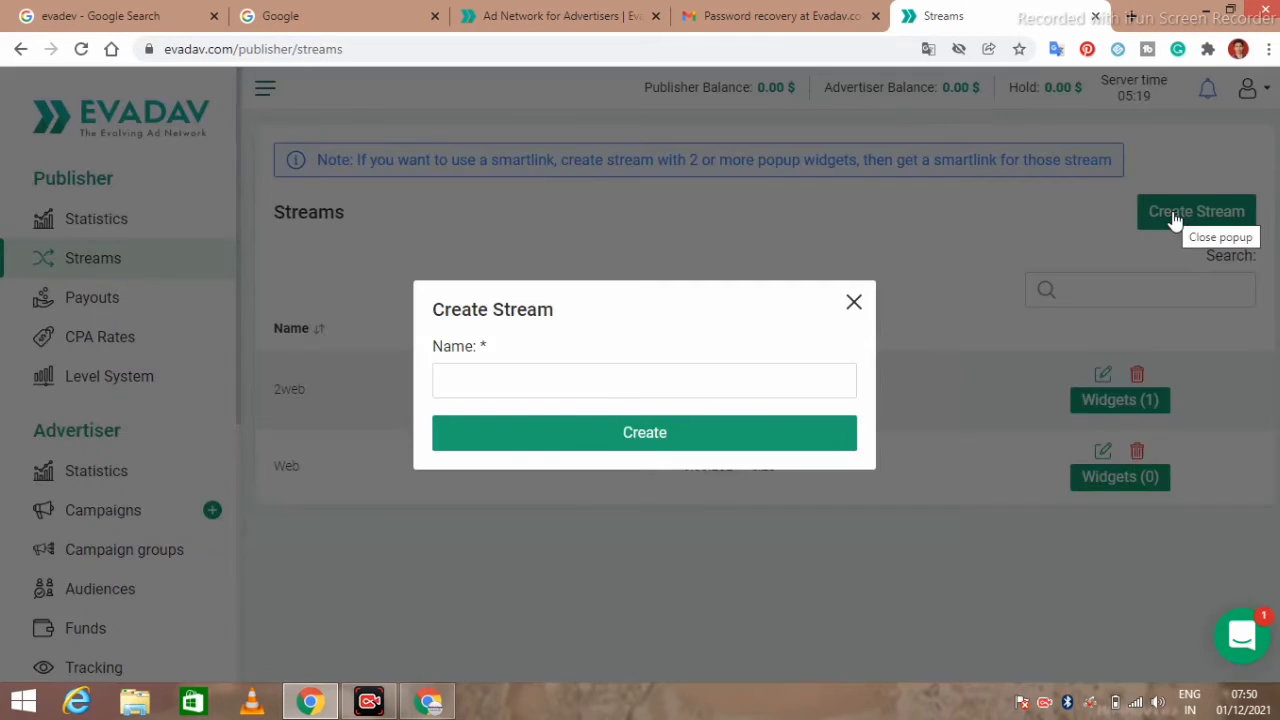
{"action": "left_click", "coordinate": [670, 376]}
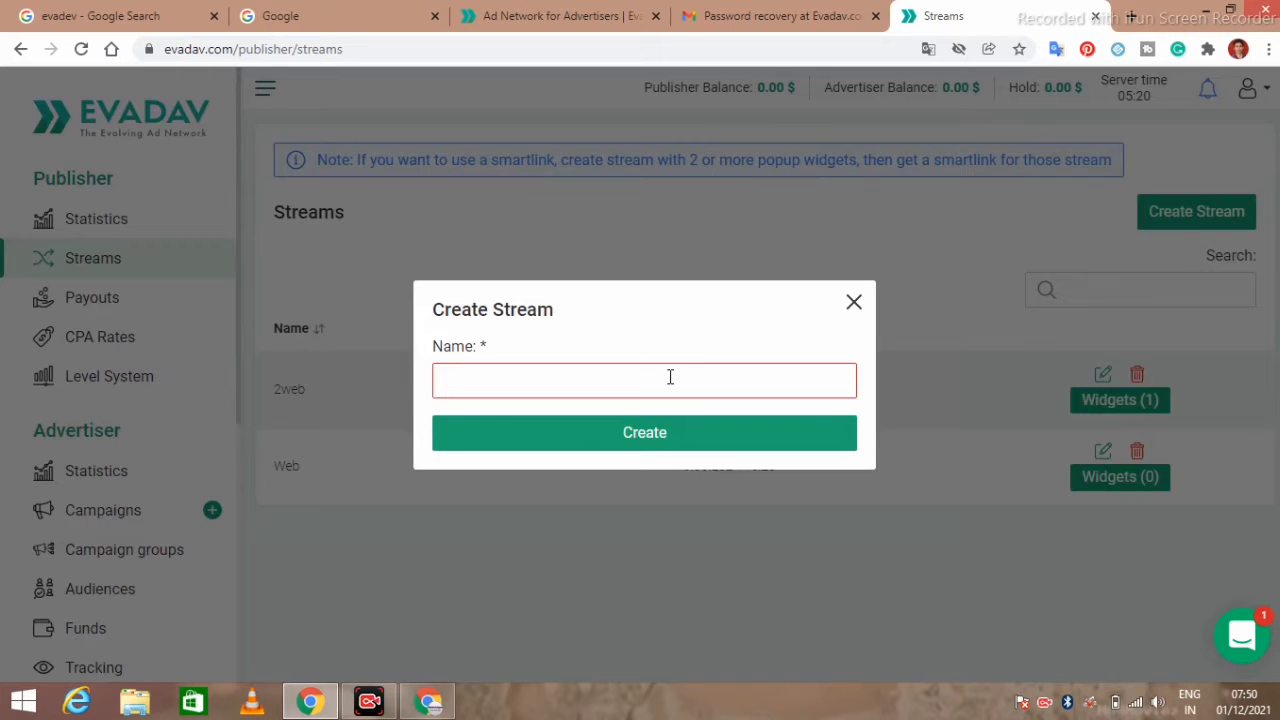
{"action": "type", "text": "2 web"}
{"action": "left_click", "coordinate": [657, 436]}
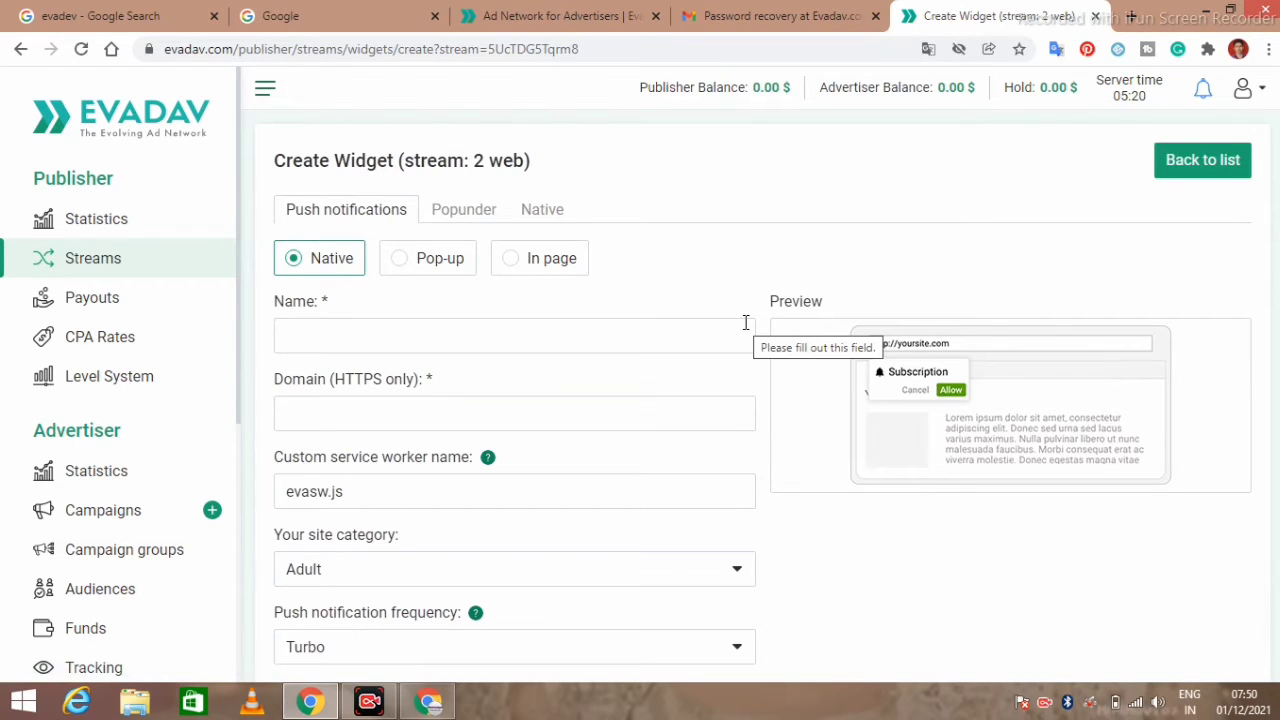
Step: Choose the In page type of push notification widget and name the widget "Tips and tricks"
{"action": "left_click", "coordinate": [548, 266]}
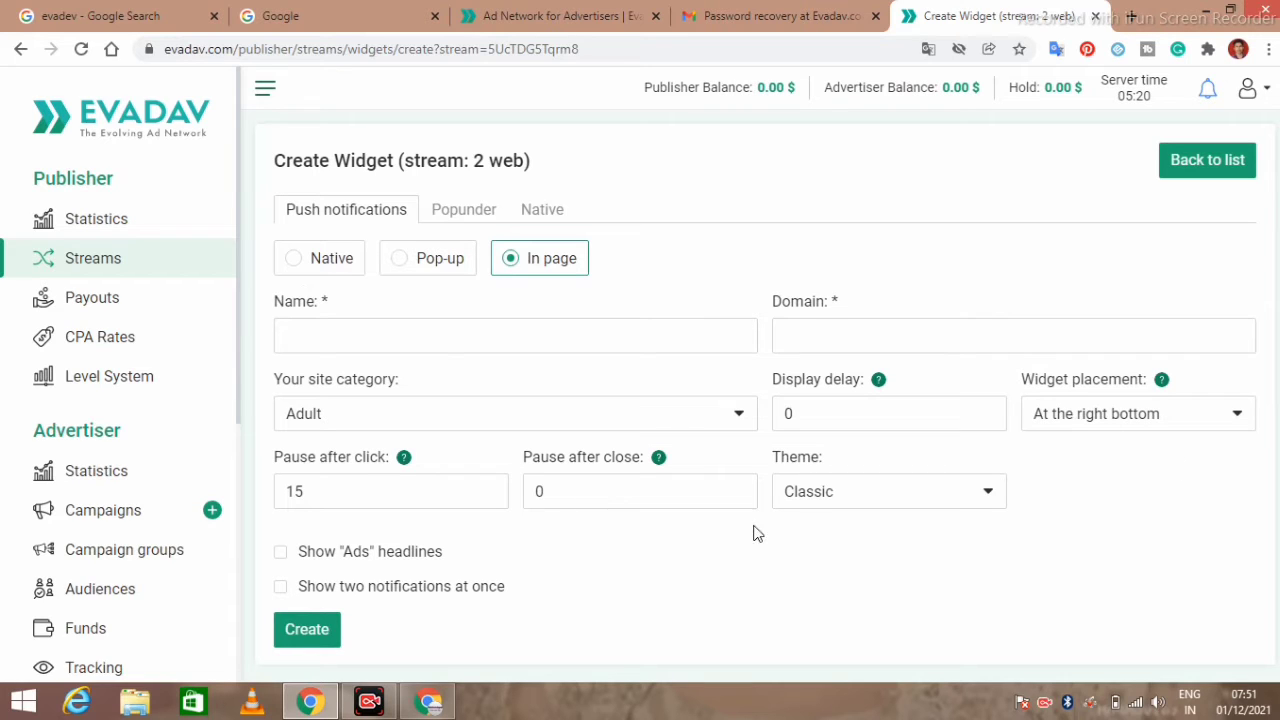
{"action": "left_click", "coordinate": [535, 334]}
{"action": "left_click", "coordinate": [840, 329]}
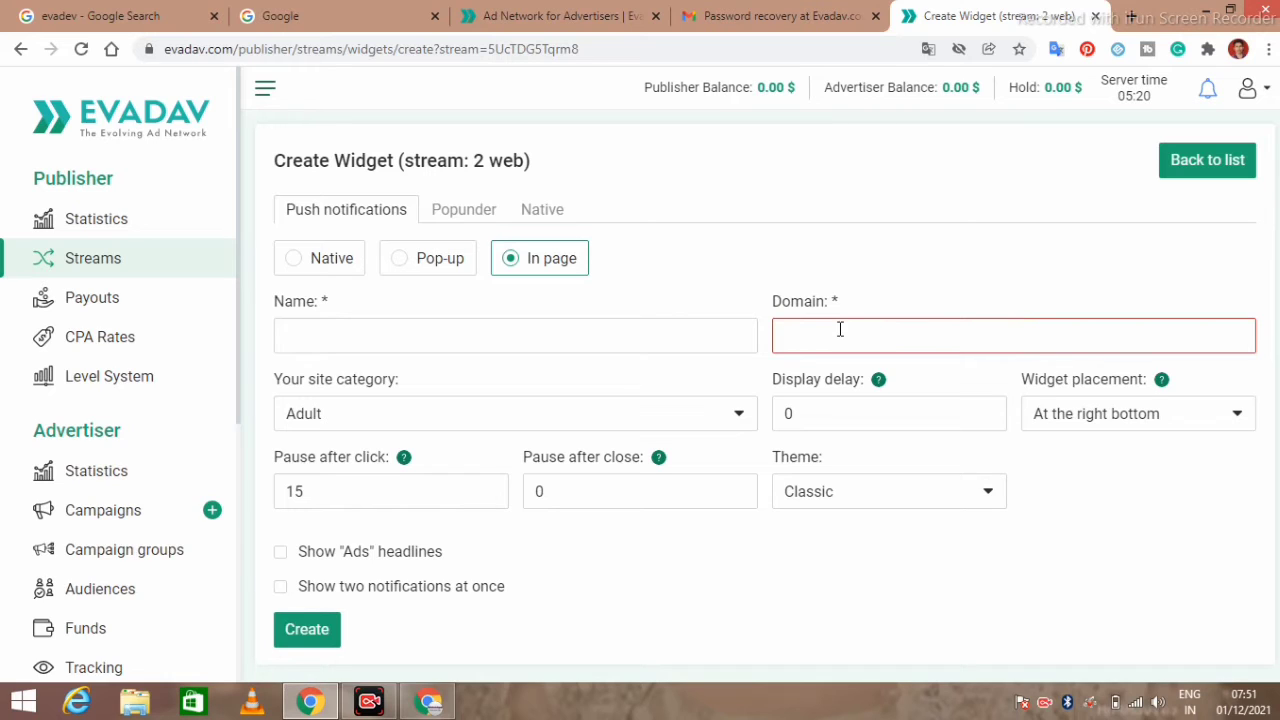
{"action": "left_click", "coordinate": [336, 335]}
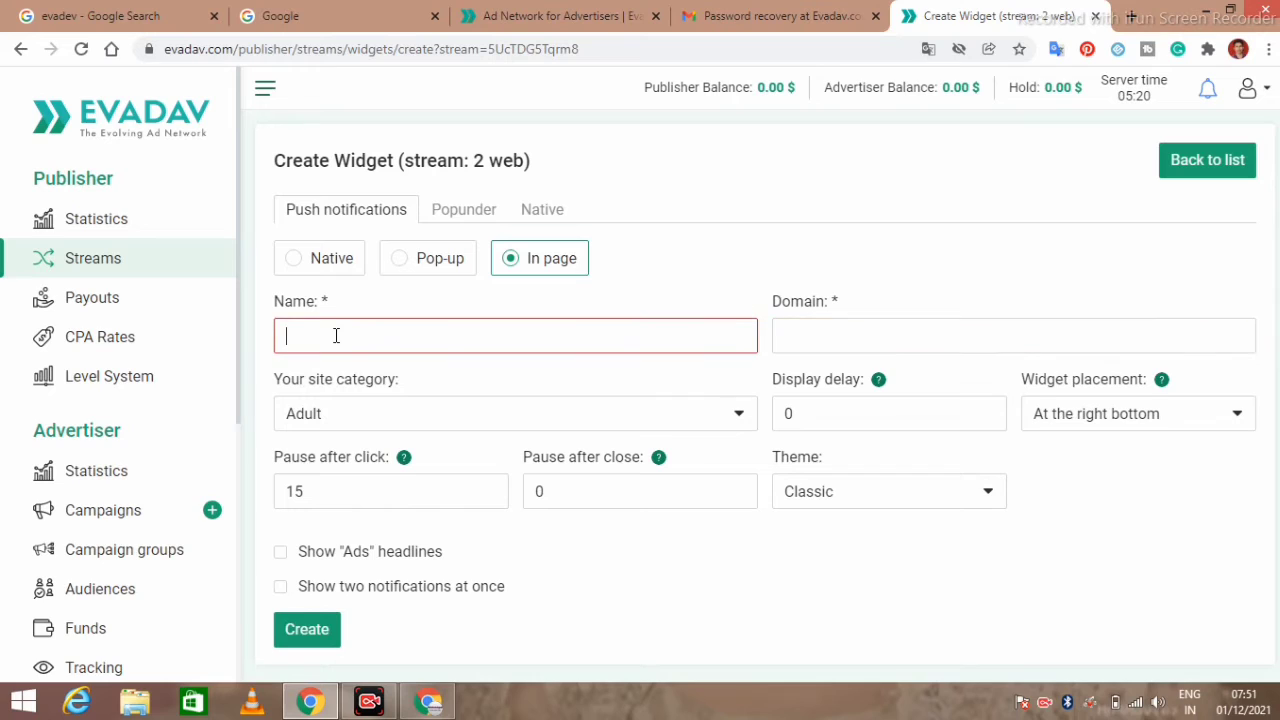
{"action": "type", "text": "Tips"}
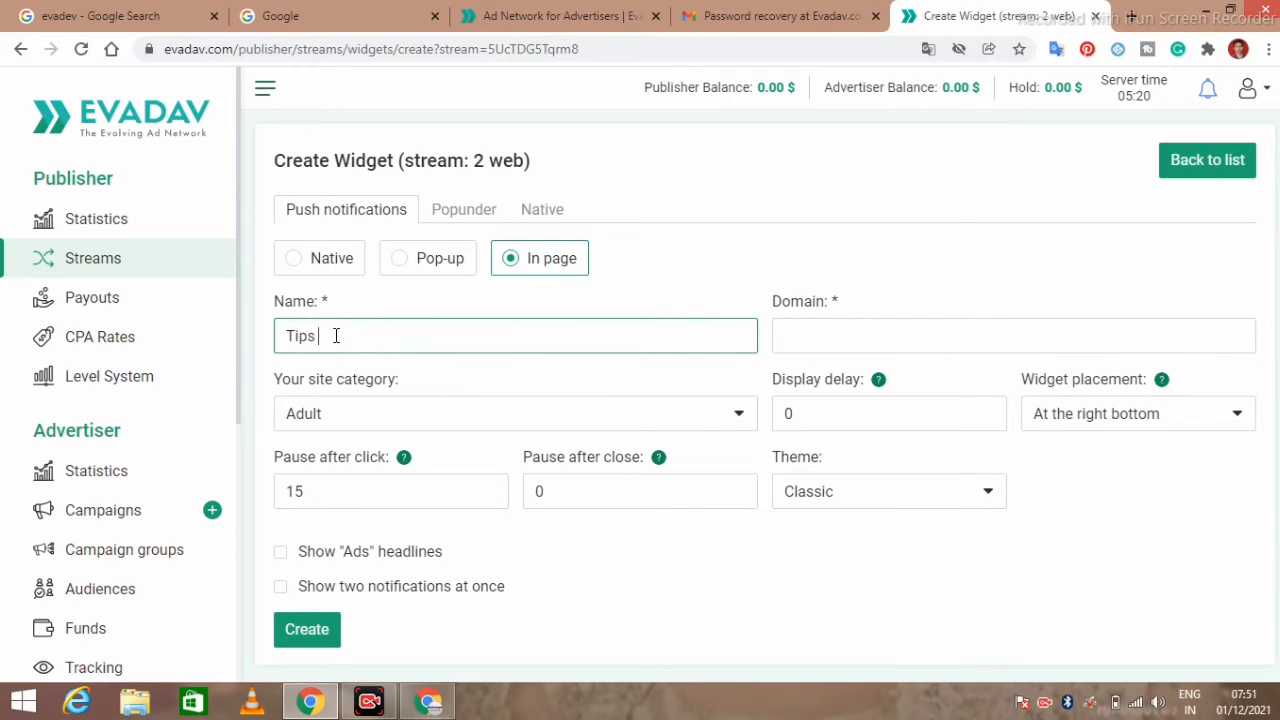
{"action": "type", "text": " and tricks"}
{"action": "left_click", "coordinate": [874, 336]}
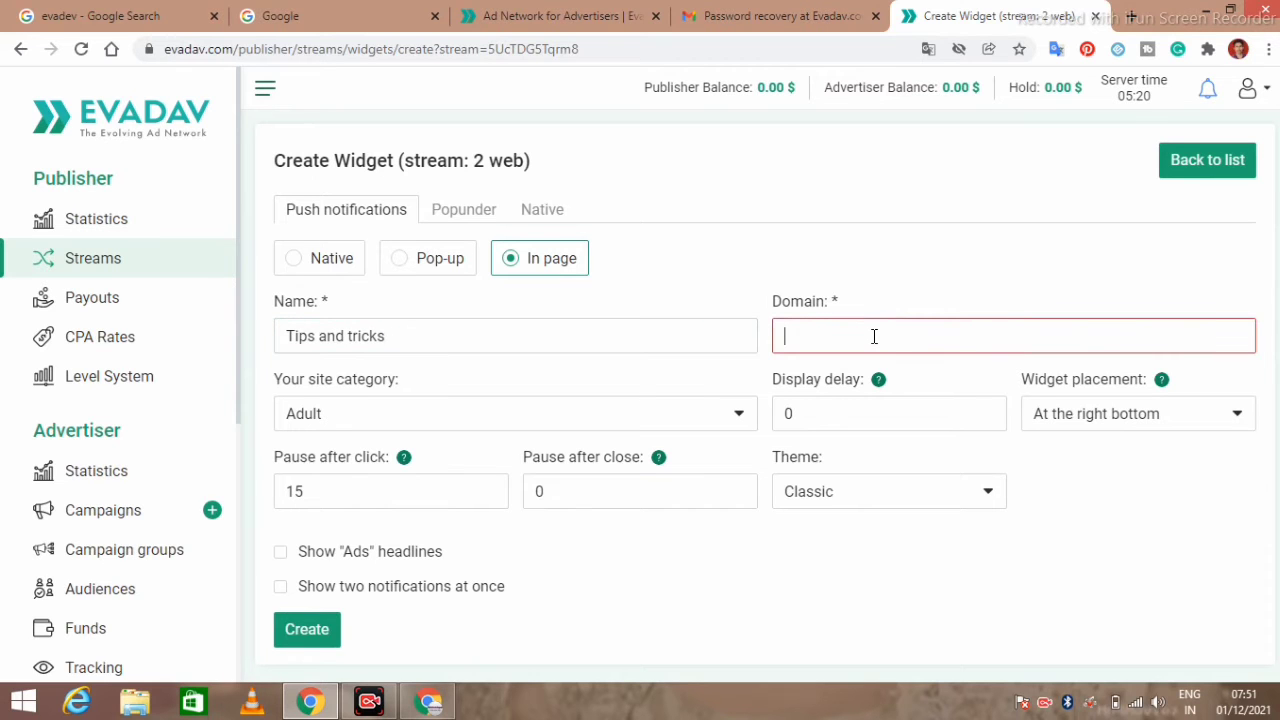
{"action": "left_click", "coordinate": [429, 701]}
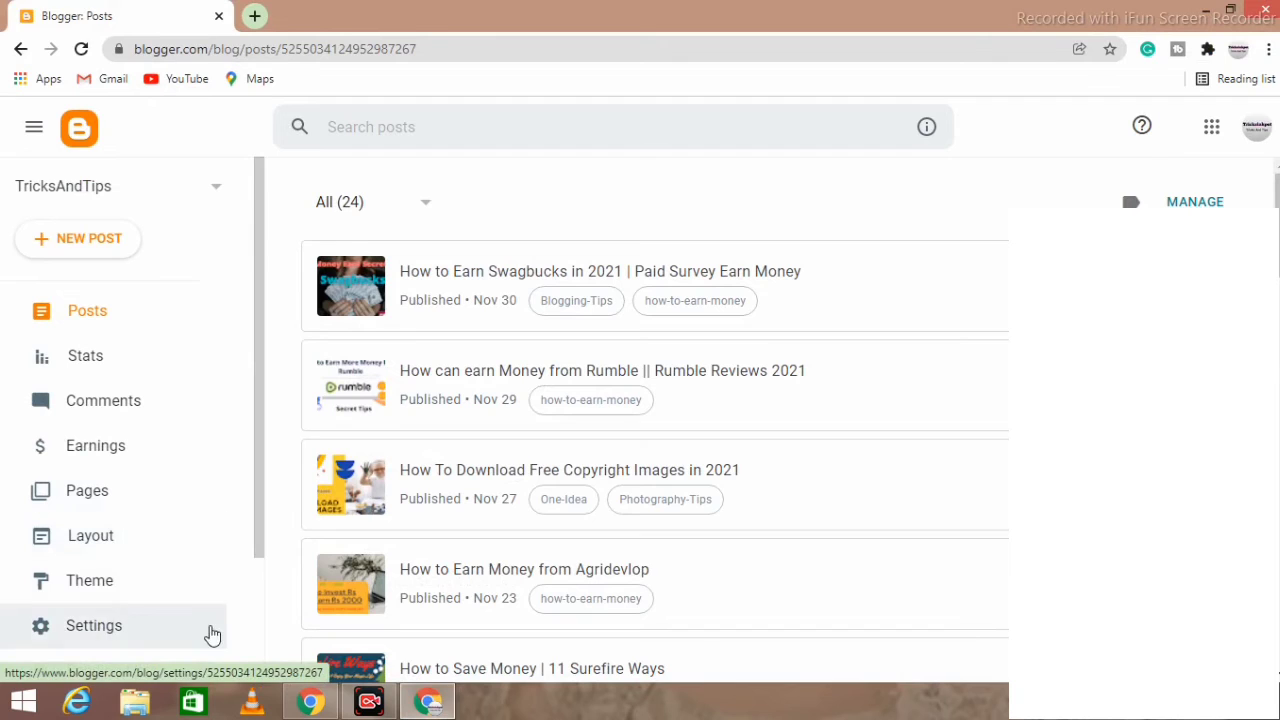
{"action": "left_click_drag", "start_coordinate": [260, 471], "coordinate": [251, 594]}
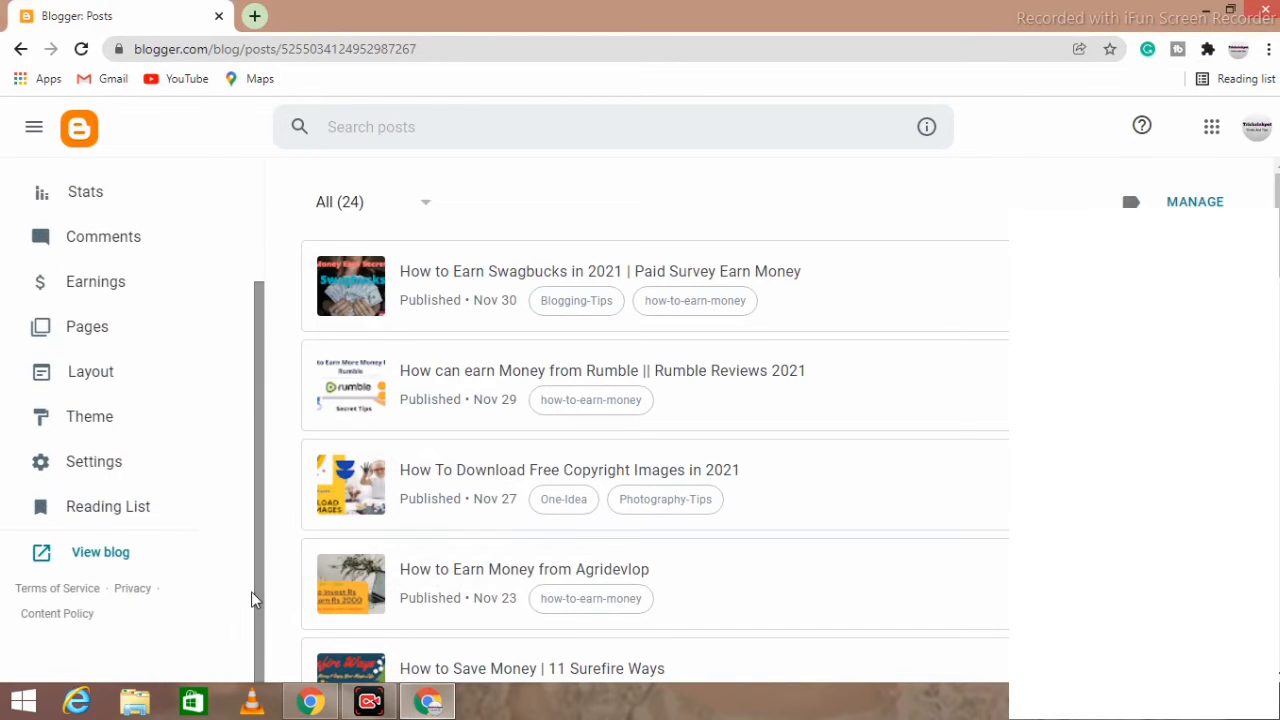
{"action": "right_click", "coordinate": [115, 554]}
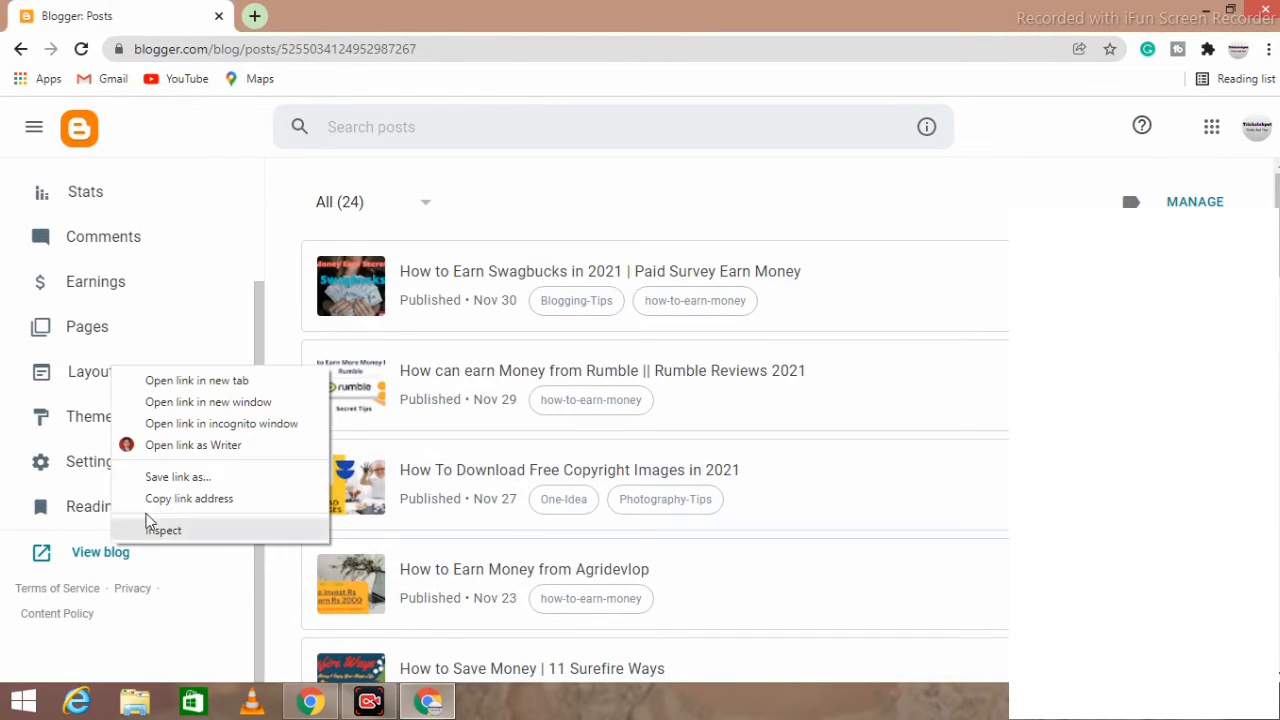
{"action": "left_click", "coordinate": [170, 505]}
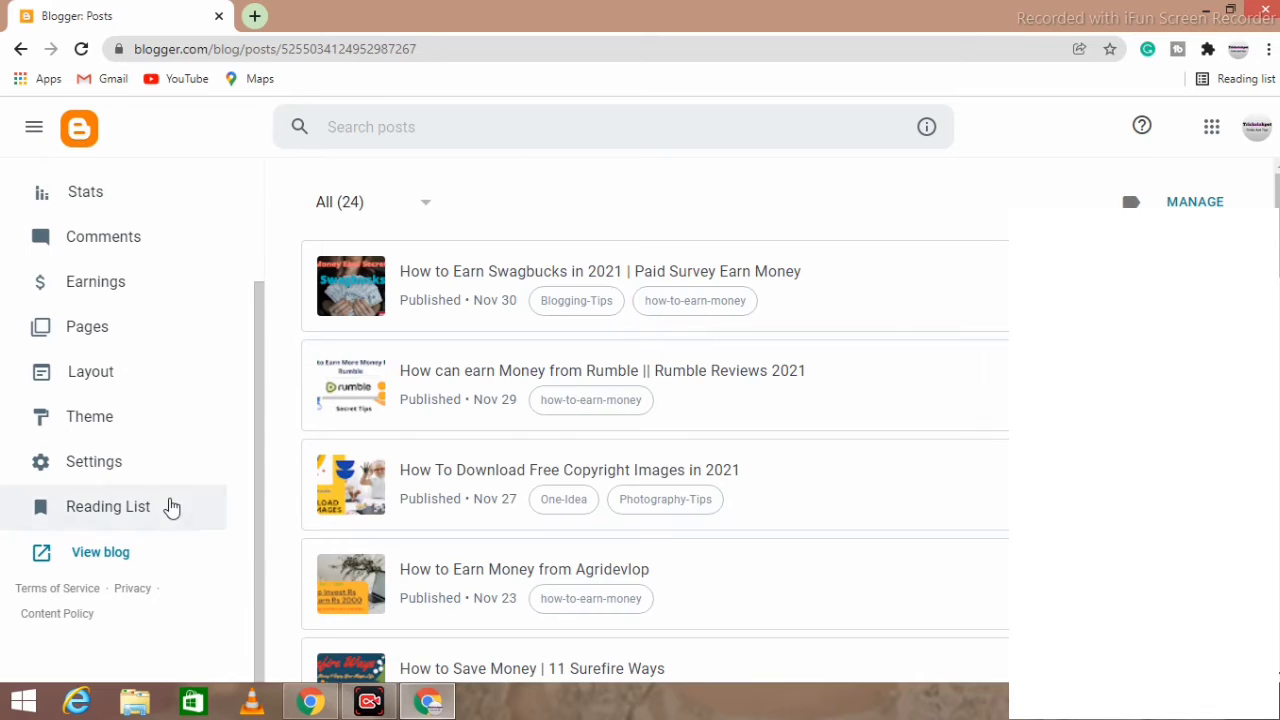
{"action": "left_click", "coordinate": [305, 702]}
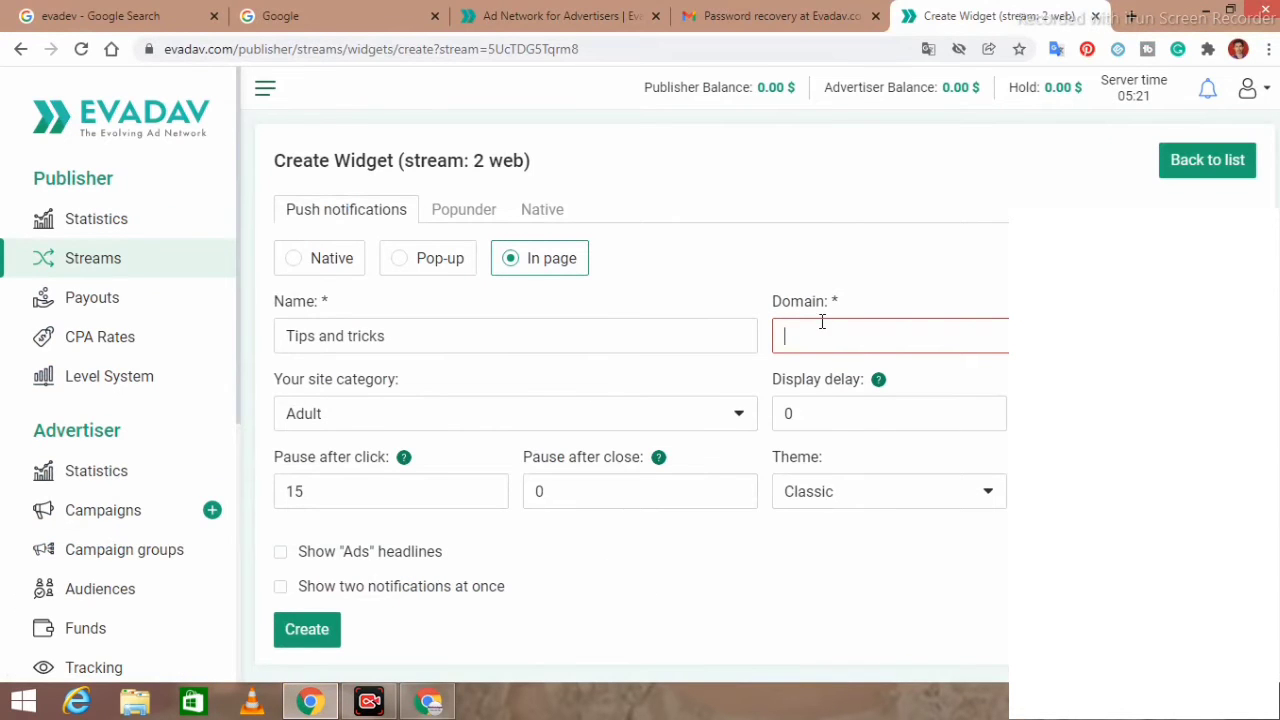
{"action": "key", "text": "ctrl+v"}
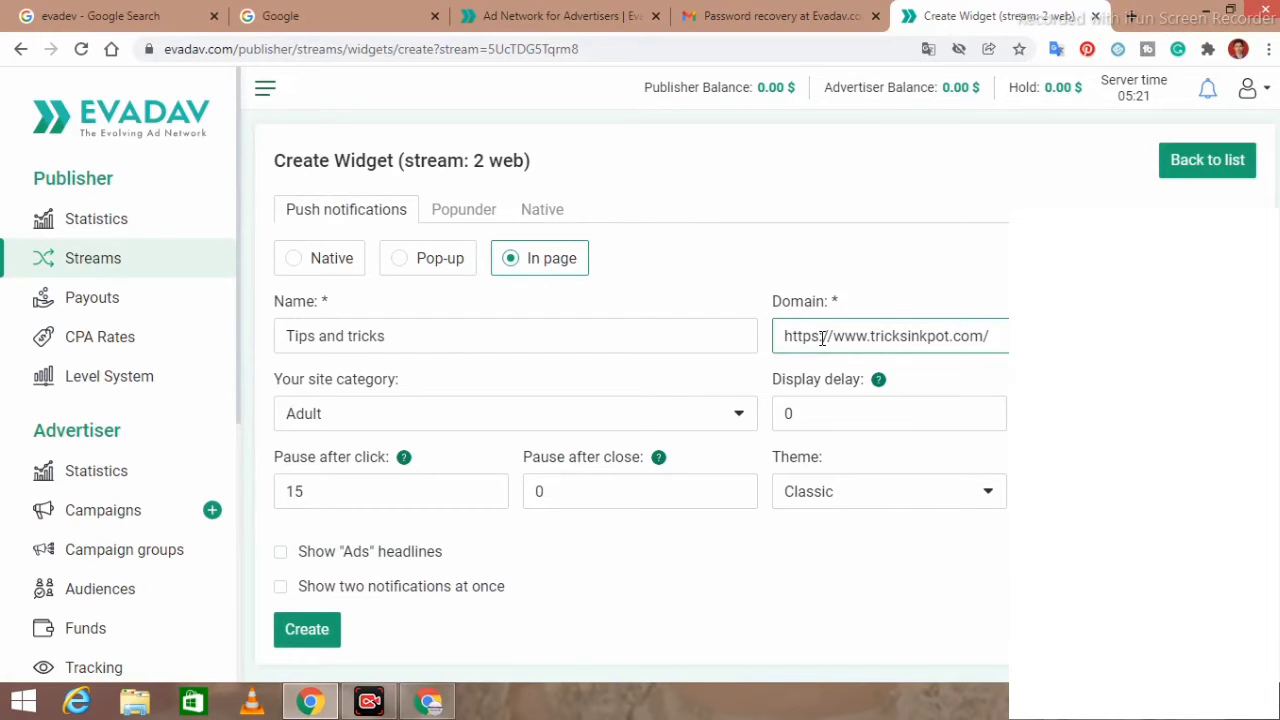
{"action": "left_click", "coordinate": [649, 389]}
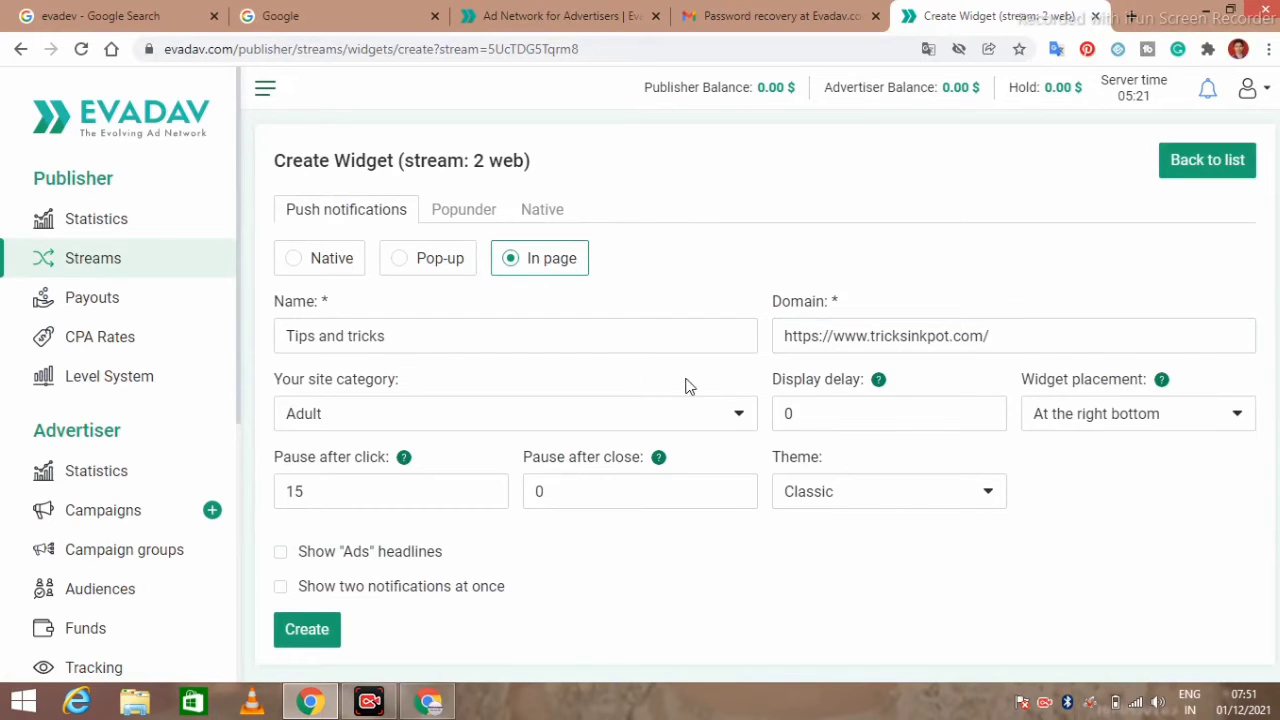
Step: Create the widget with the site category Mainstream and the placement "At the right bottom"
{"action": "left_click", "coordinate": [737, 417]}
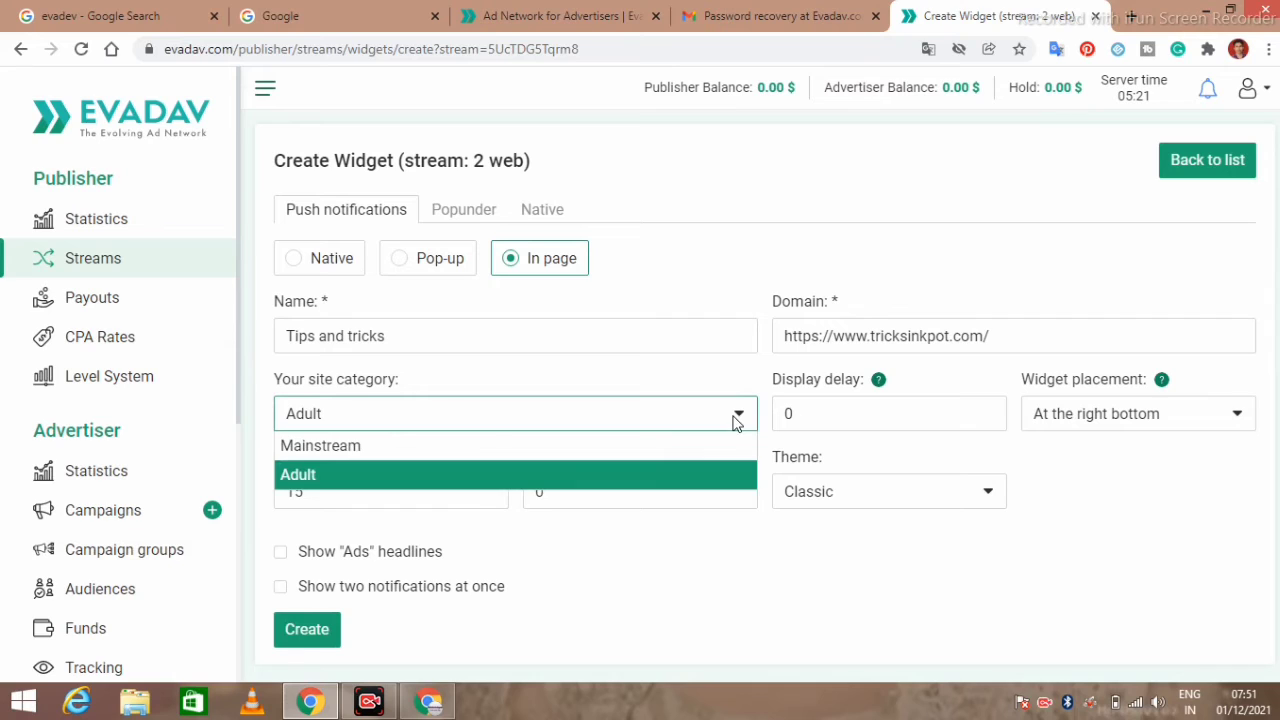
{"action": "left_click", "coordinate": [664, 446]}
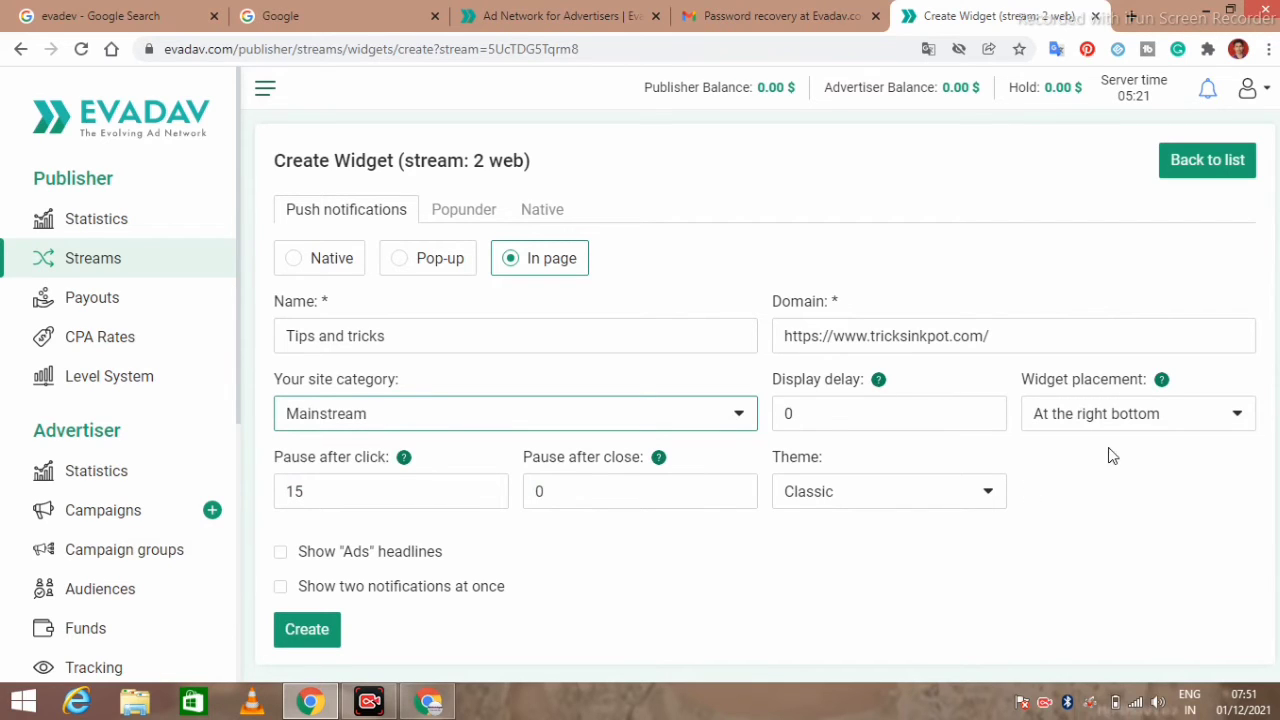
{"action": "left_click", "coordinate": [1164, 417]}
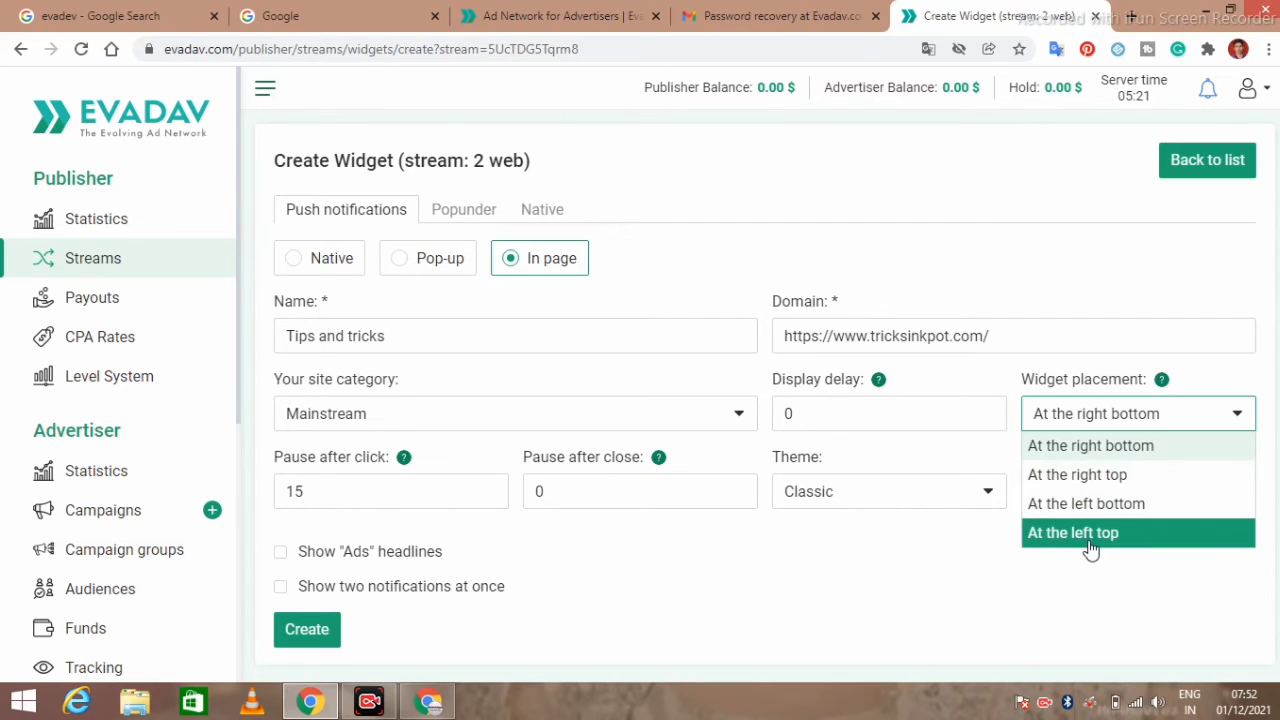
{"action": "left_click", "coordinate": [1091, 447]}
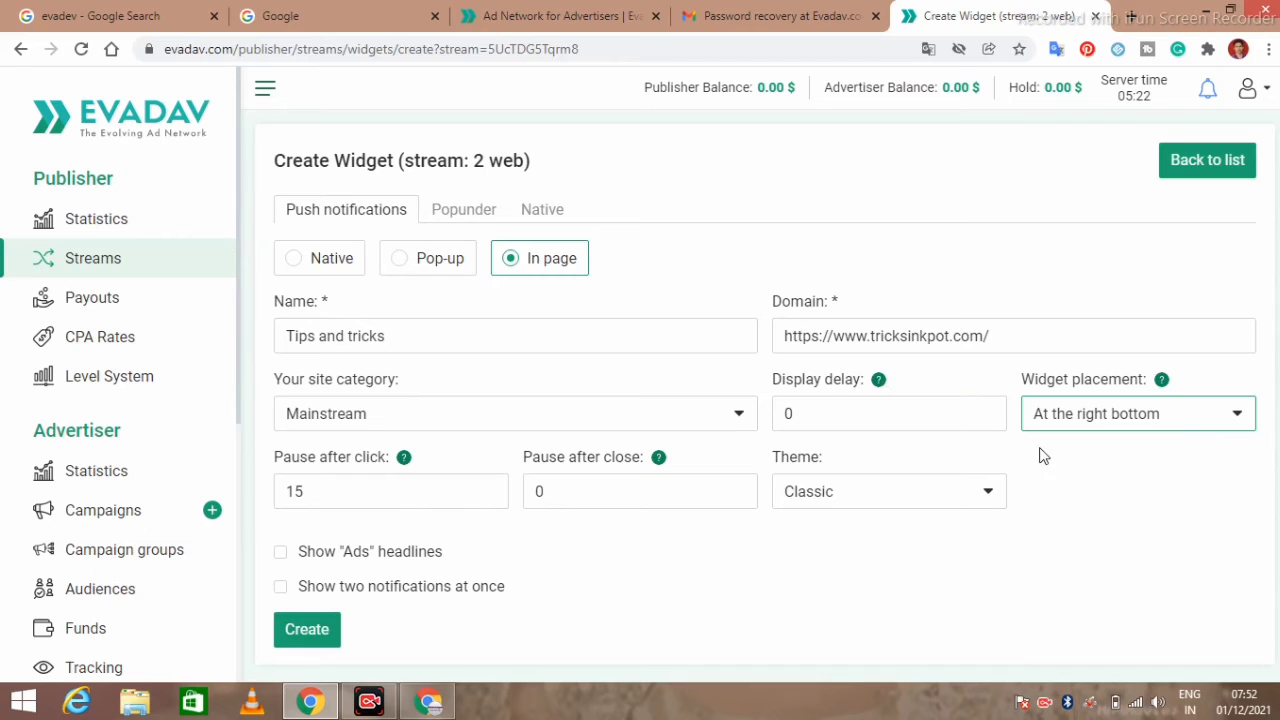
{"action": "left_click", "coordinate": [313, 630]}
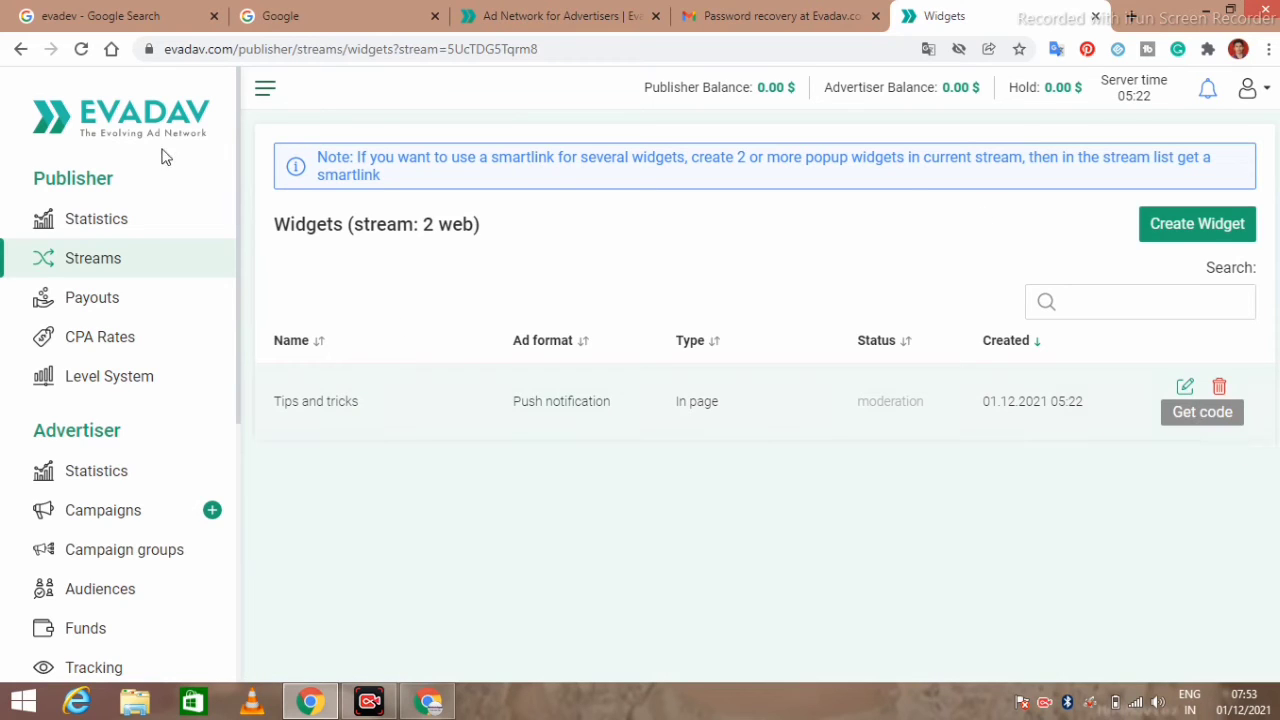
Step: Copy the NativeAds ad code of the 2Web widget in the stream "2web"
{"action": "left_click", "coordinate": [81, 49]}
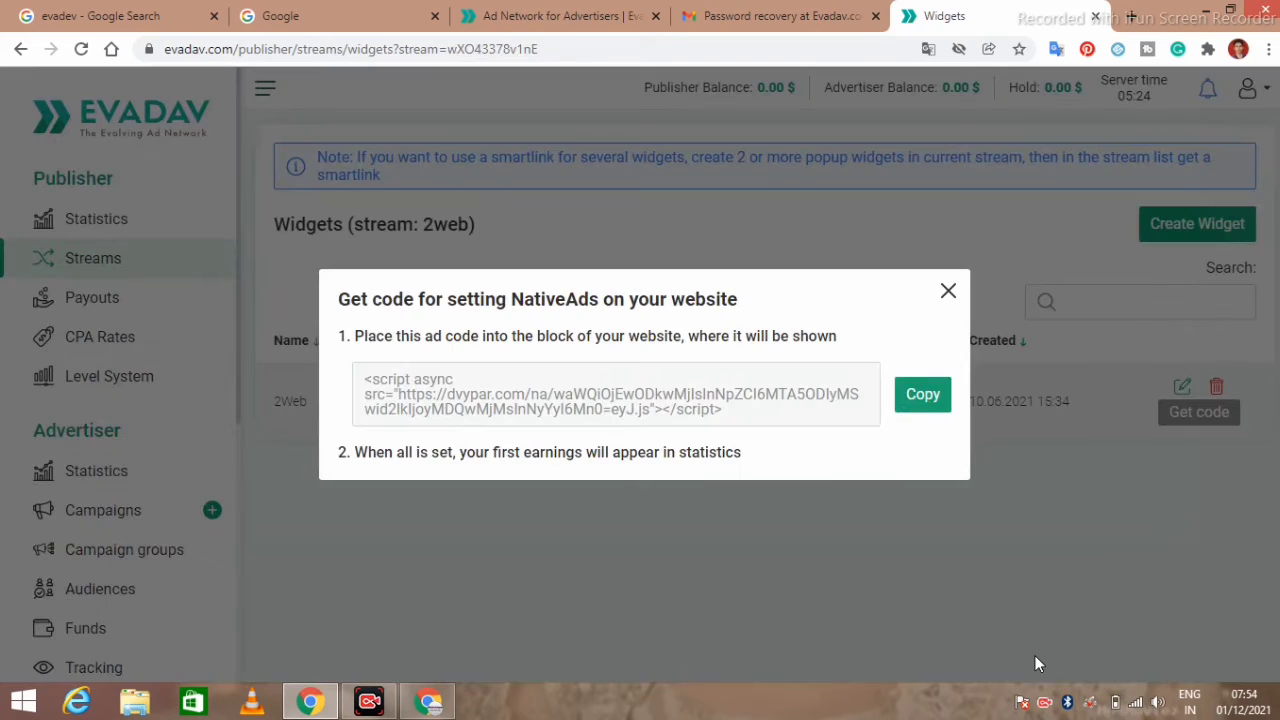
{"action": "left_click", "coordinate": [921, 395]}
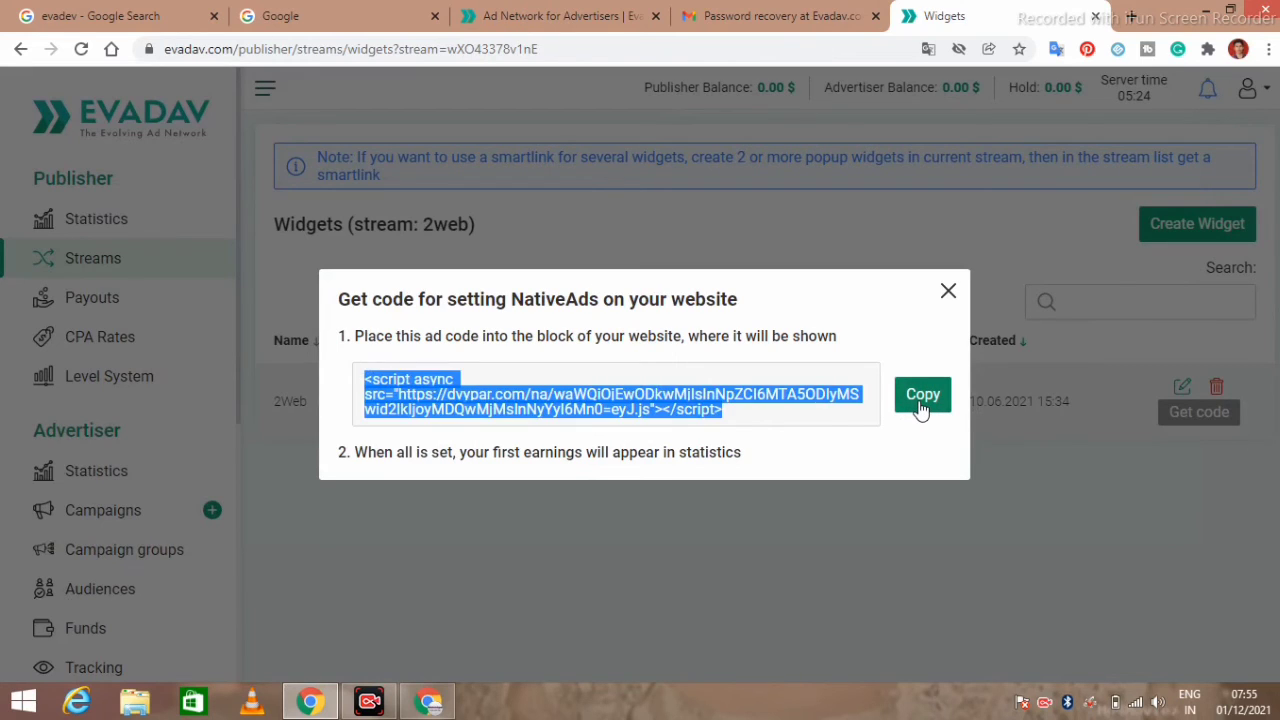
{"action": "left_click", "coordinate": [921, 400]}
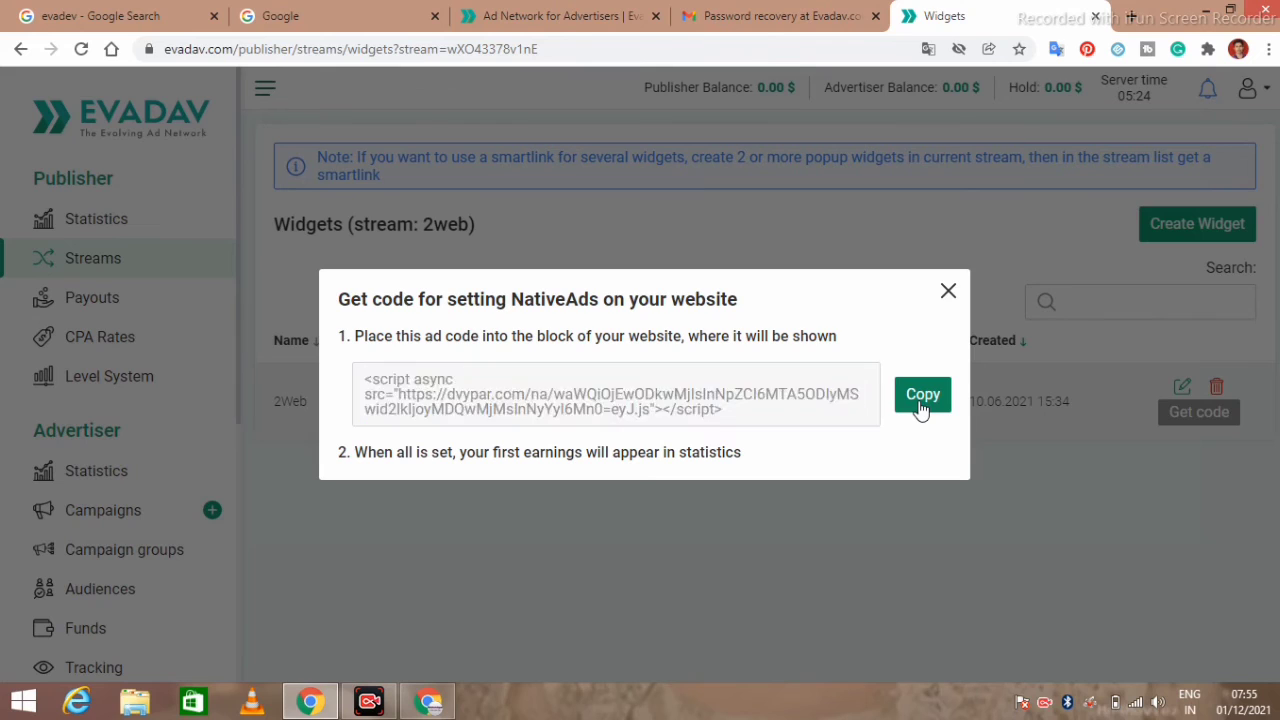
{"action": "right_click", "coordinate": [658, 398]}
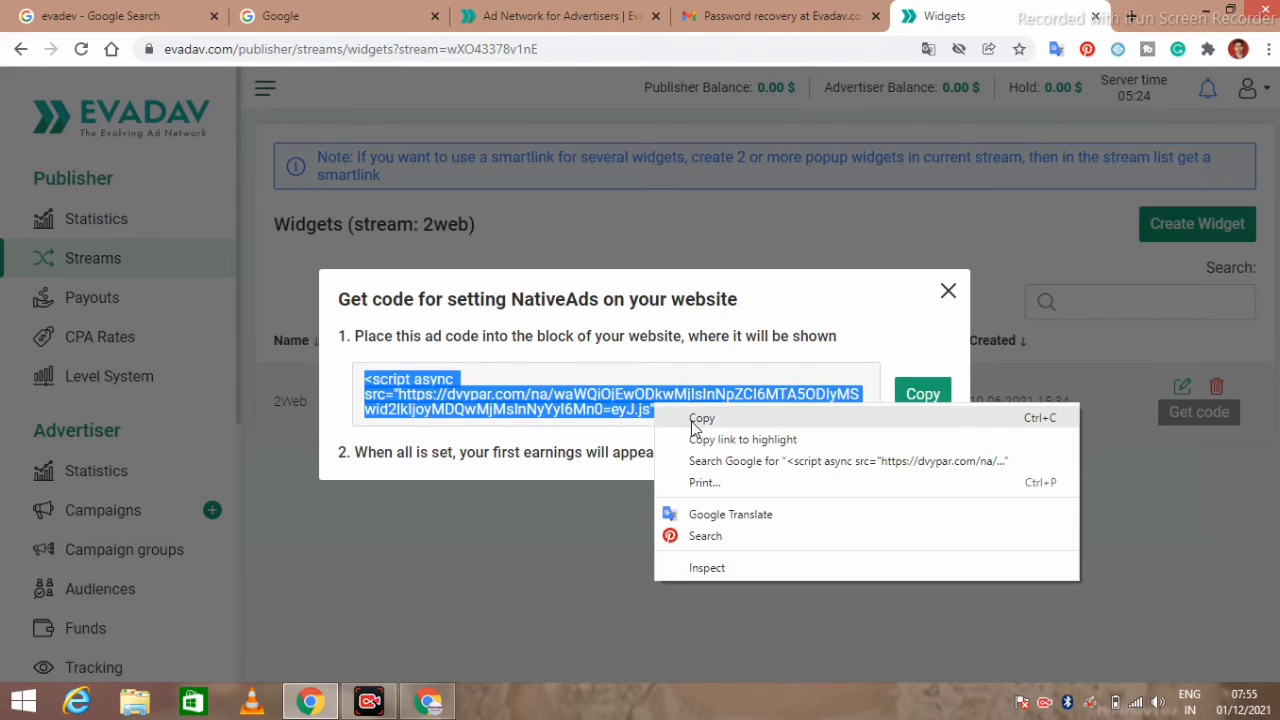
{"action": "left_click", "coordinate": [691, 421]}
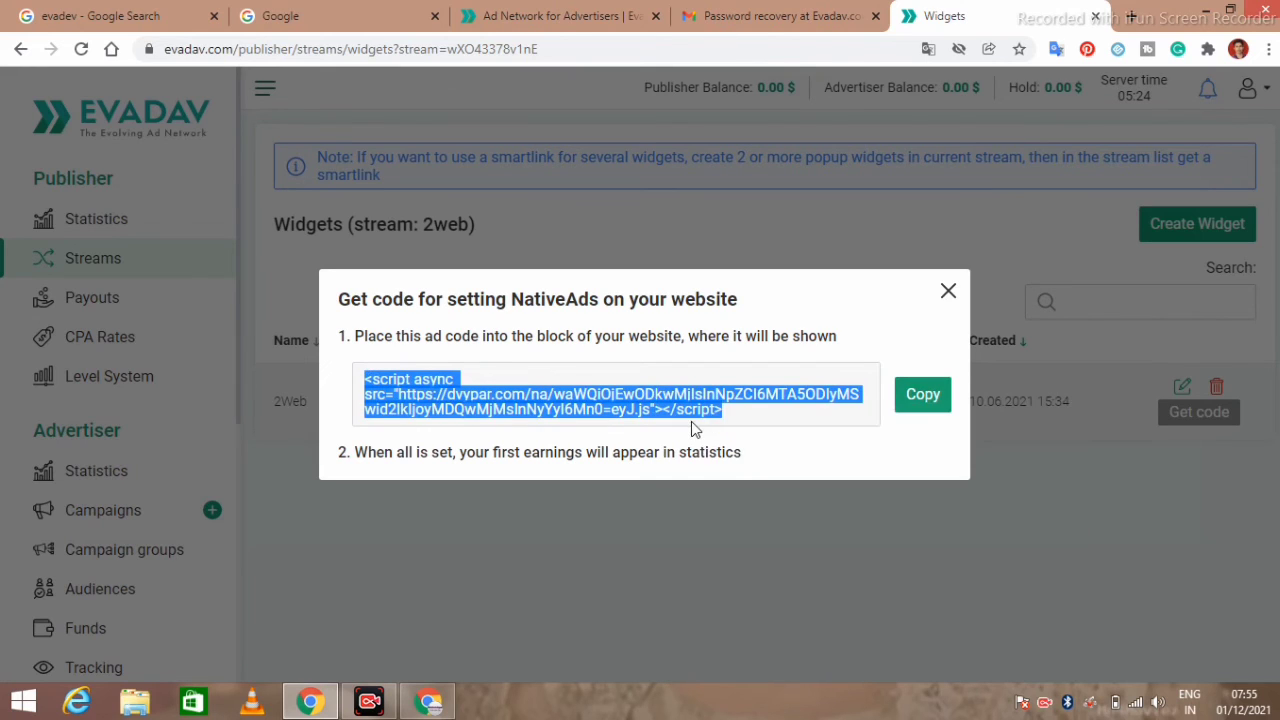
Step: Switch to Blogger, create a new post on the TricksAndTips blog and show its content in HTML view
{"action": "left_click", "coordinate": [429, 702]}
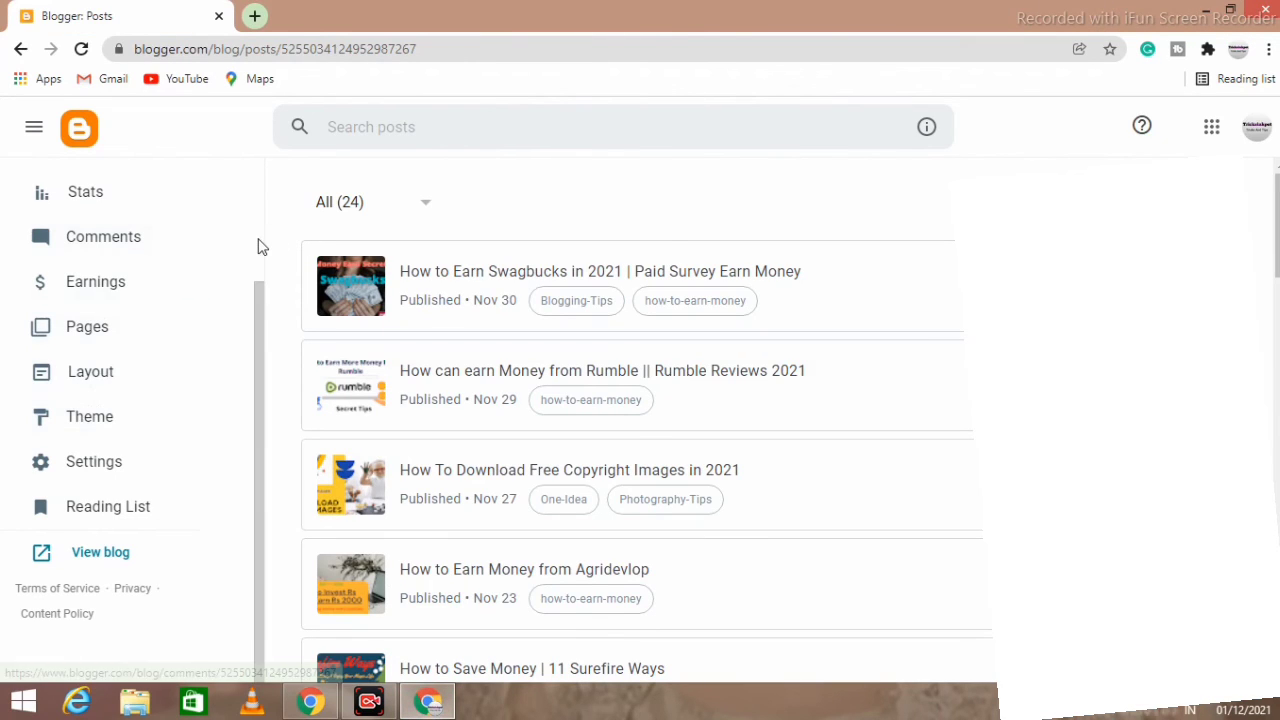
{"action": "scroll", "coordinate": [254, 242], "scroll_direction": "up", "scroll_amount": 2}
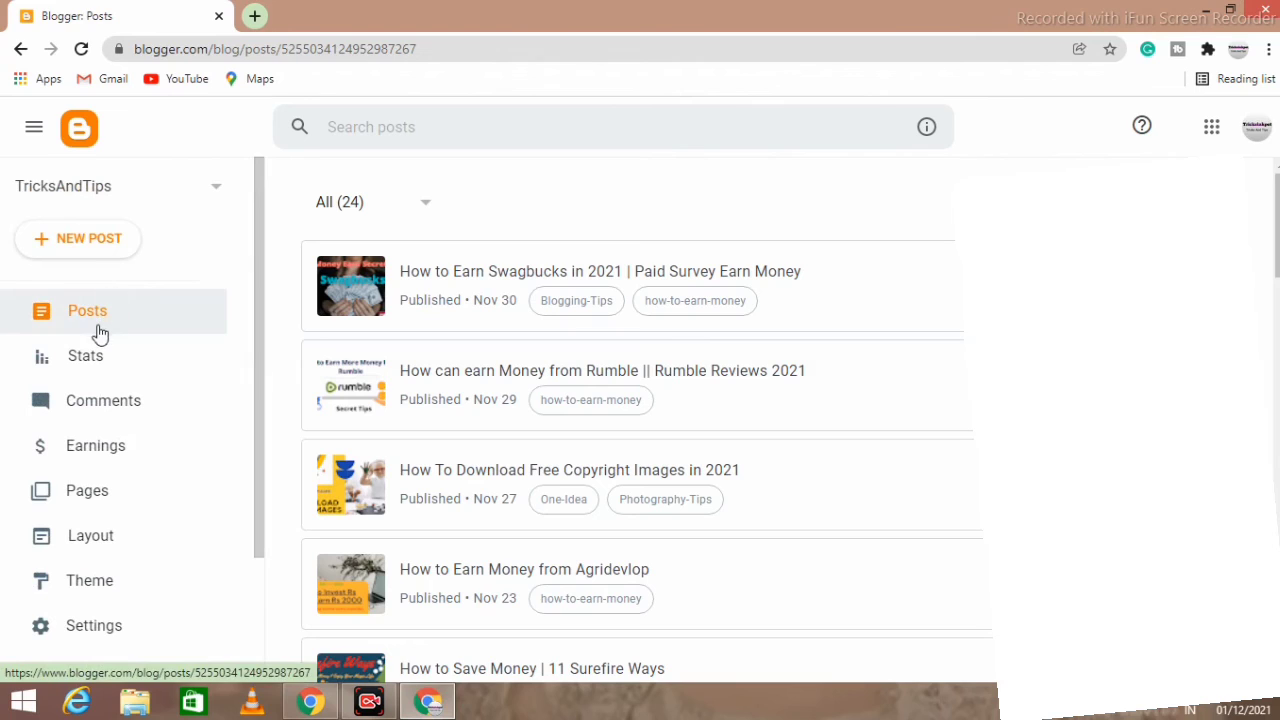
{"action": "left_click", "coordinate": [108, 250]}
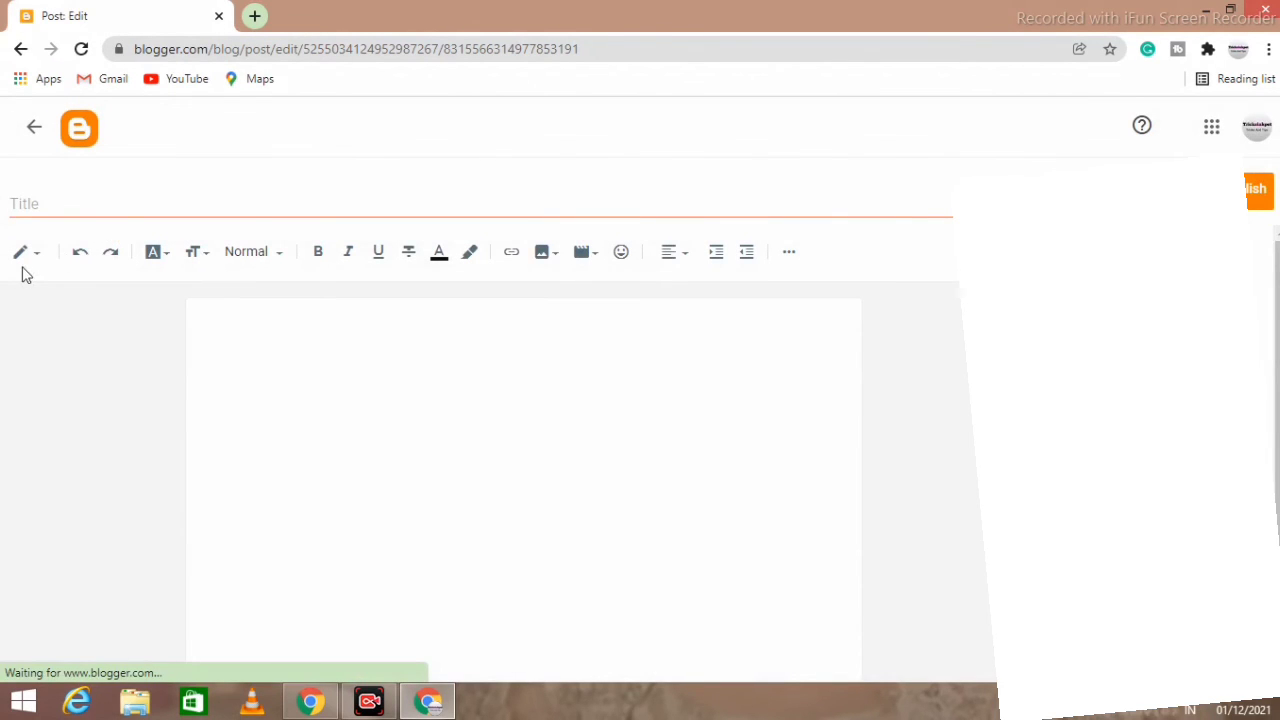
{"action": "left_click", "coordinate": [39, 258]}
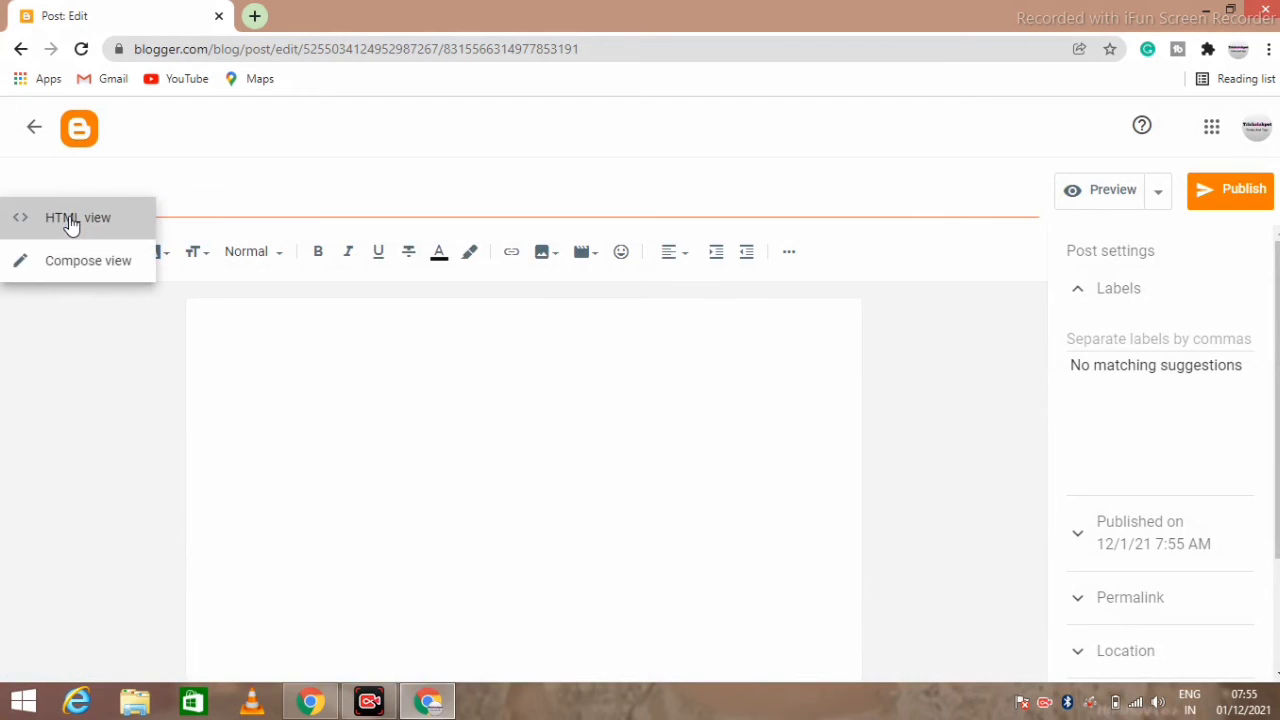
{"action": "left_click", "coordinate": [71, 224]}
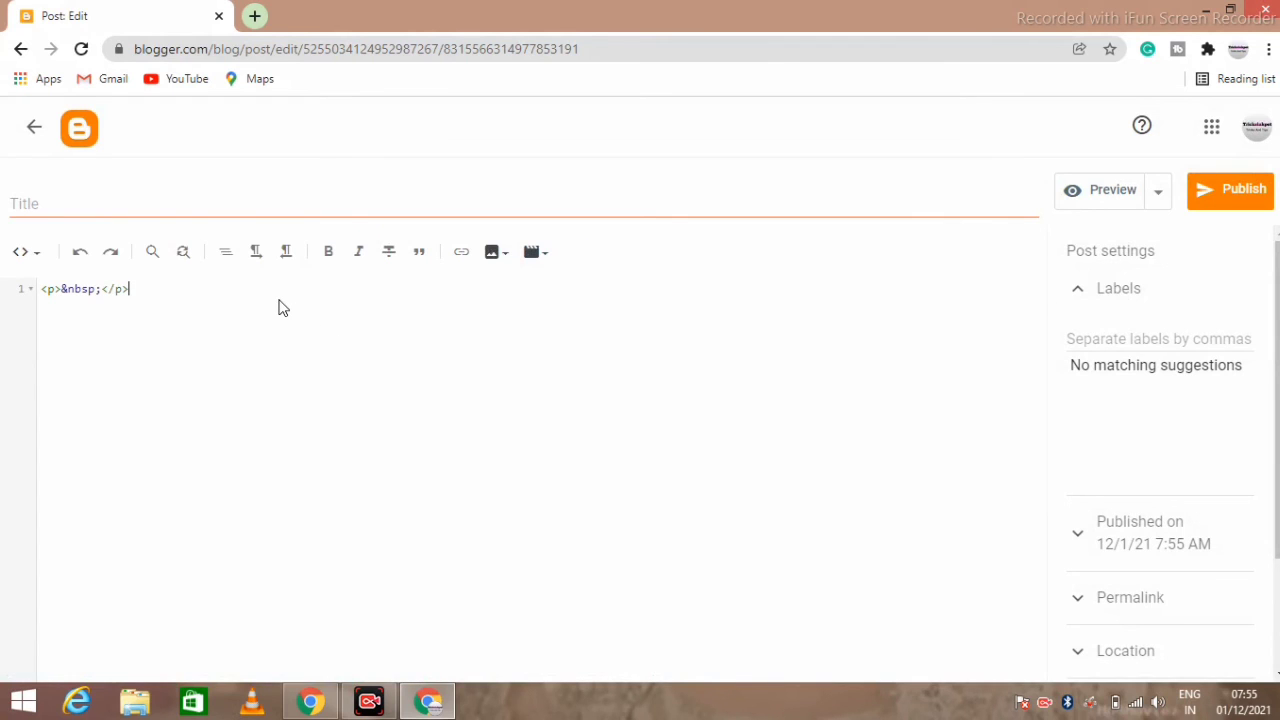
Step: Replace the new post's default HTML with the copied ad script and preview the post on the blog
{"action": "key", "text": "BackSpace"}
{"action": "key", "text": "BackSpace"}
{"action": "key", "text": "BackSpace"}
{"action": "key", "text": "BackSpace"}
{"action": "key", "text": "BackSpace"}
{"action": "key", "text": "BackSpace"}
{"action": "key", "text": "BackSpace"}
{"action": "key", "text": "BackSpace"}
{"action": "key", "text": "BackSpace"}
{"action": "key", "text": "BackSpace"}
{"action": "key", "text": "BackSpace"}
{"action": "key", "text": "BackSpace"}
{"action": "key", "text": "BackSpace"}
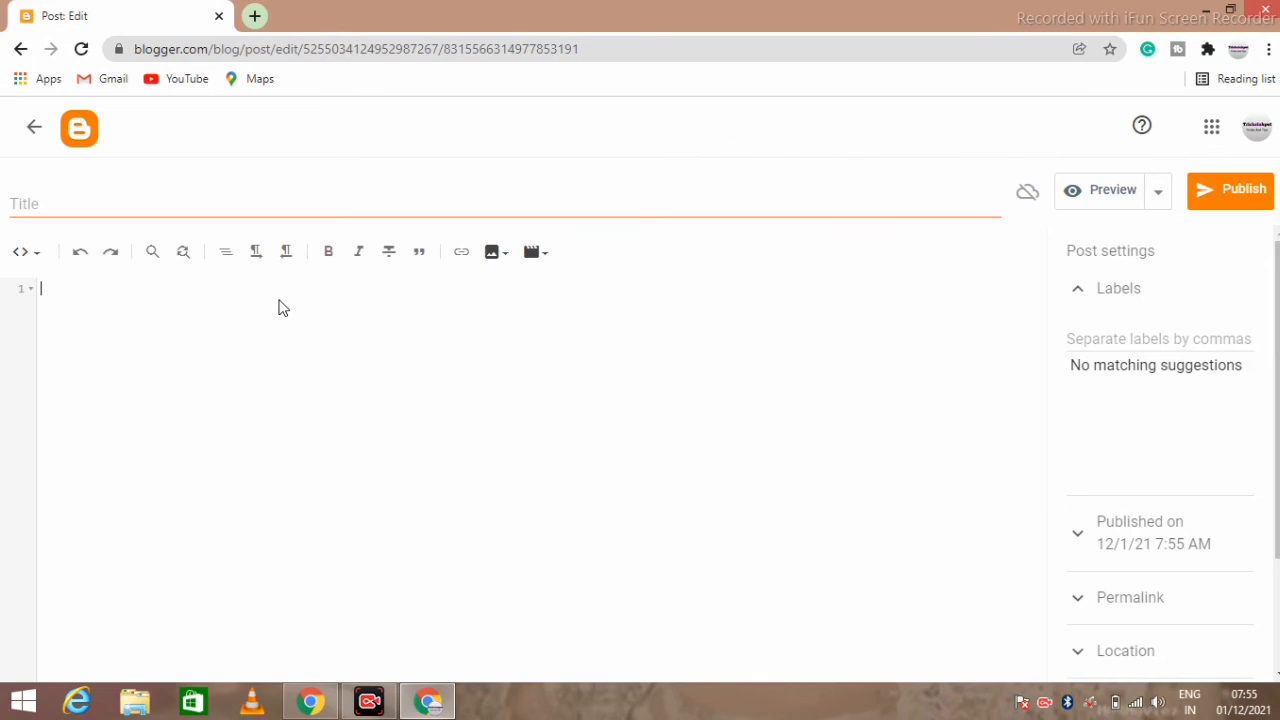
{"action": "key", "text": "ctrl+v"}
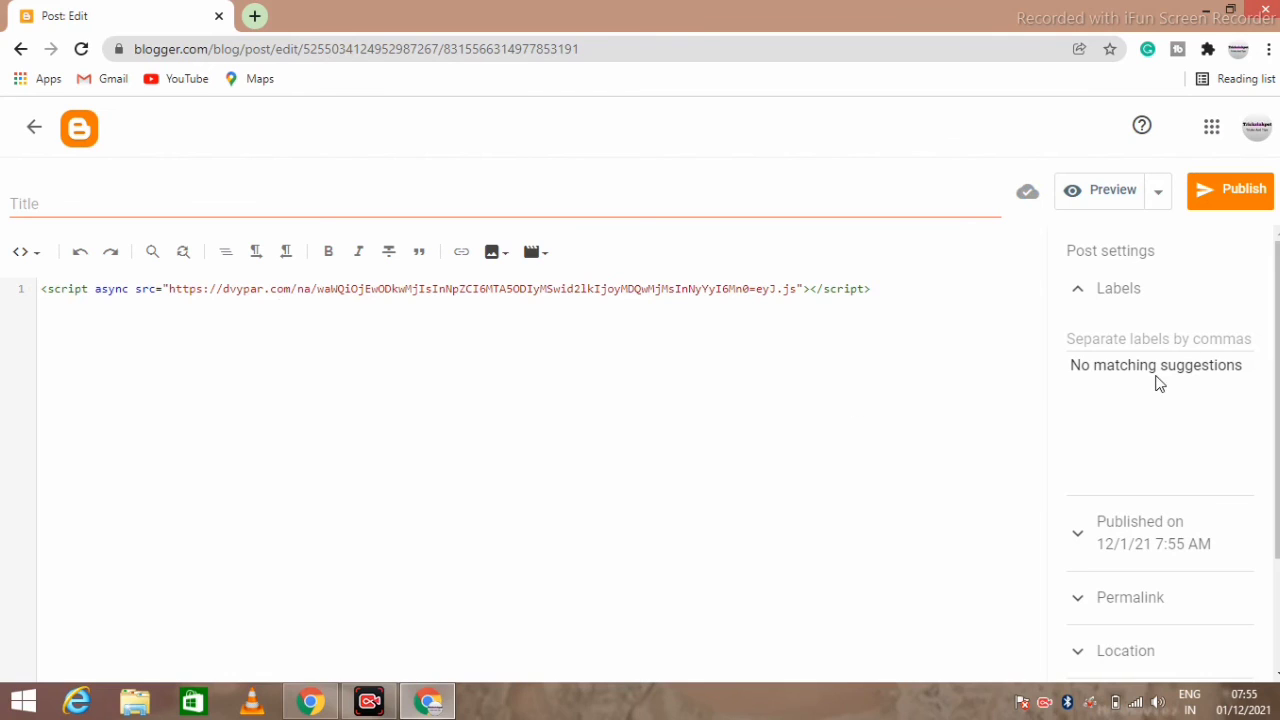
{"action": "left_click", "coordinate": [1113, 190]}
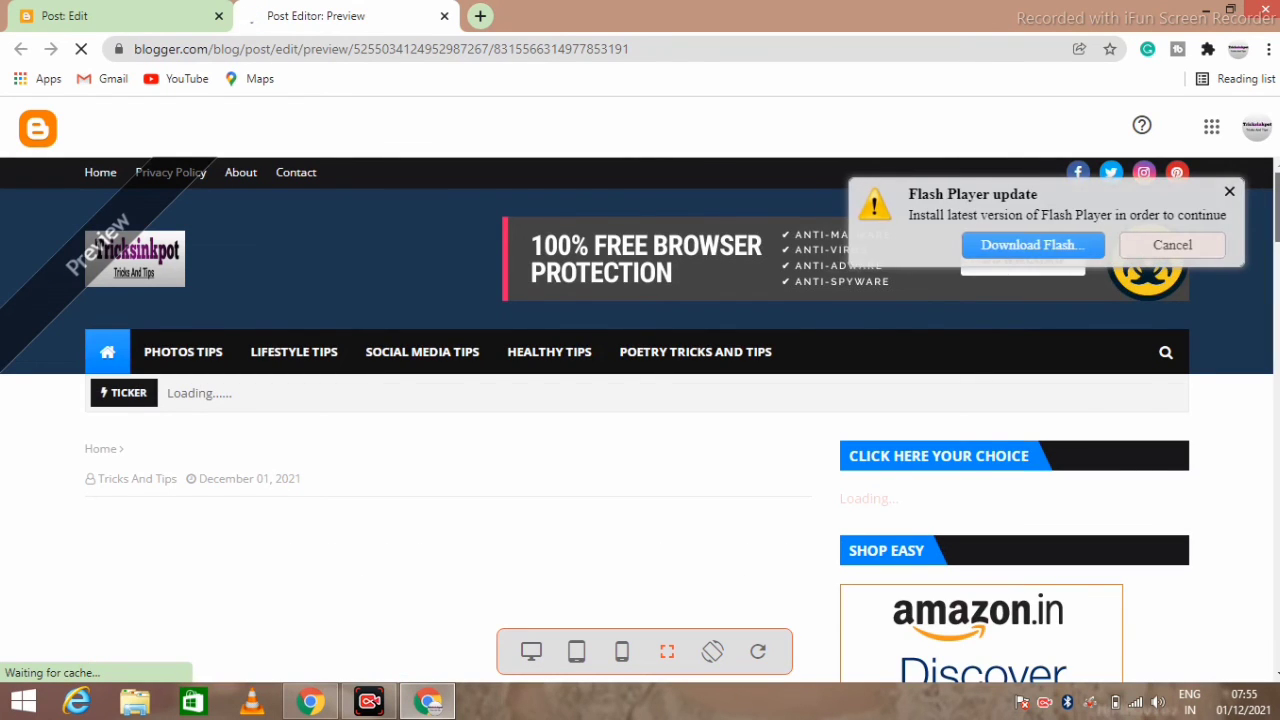
{"action": "scroll", "coordinate": [640, 420], "scroll_direction": "down", "scroll_amount": 6}
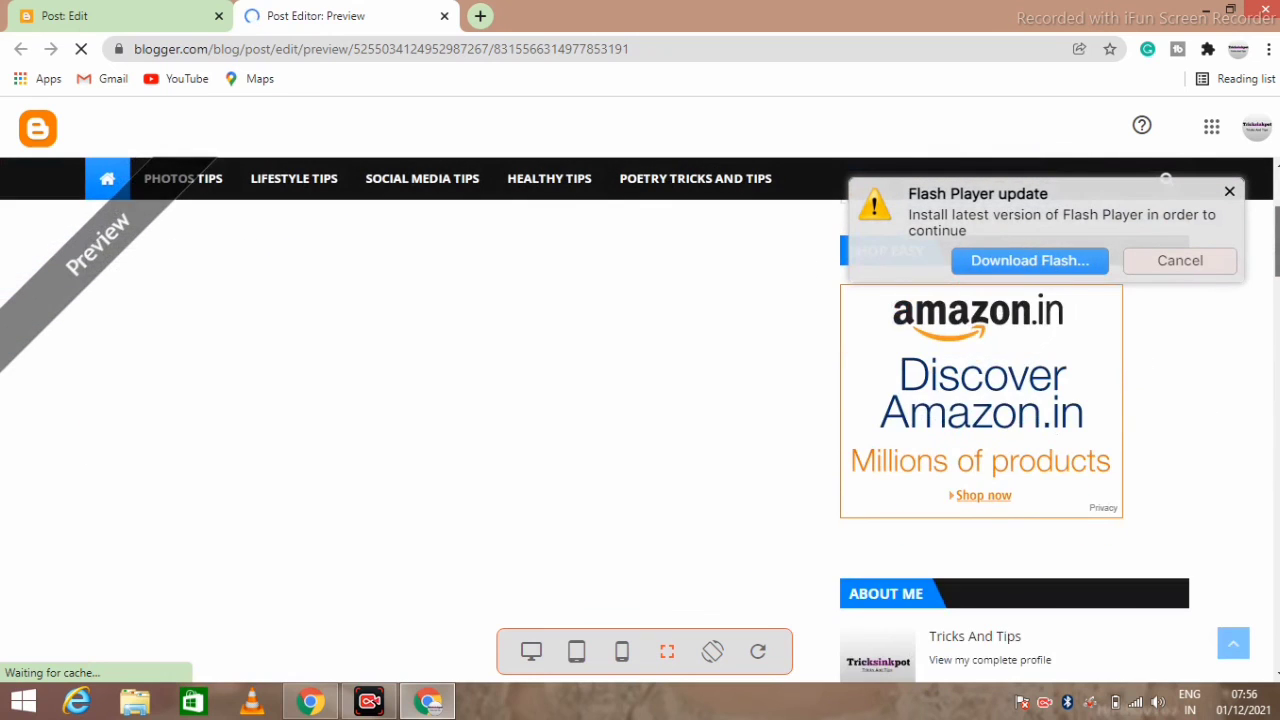